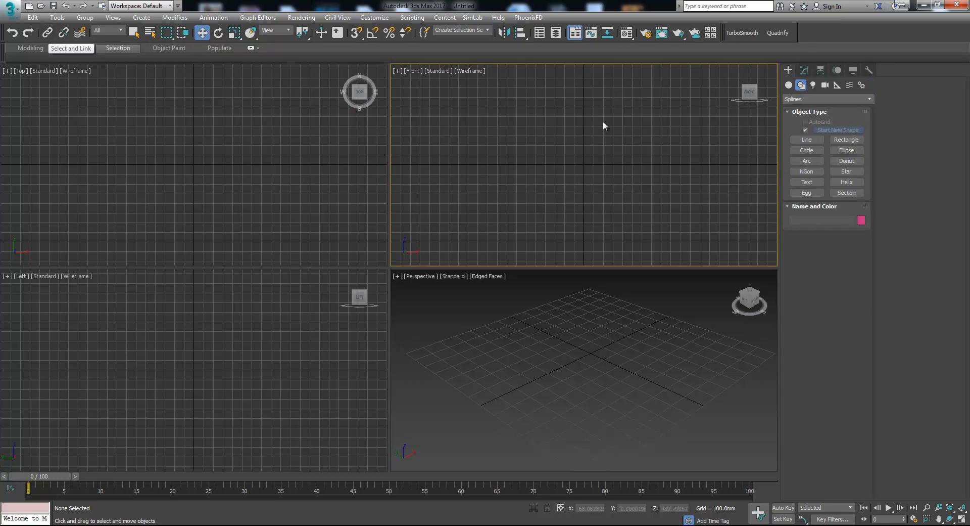
Create two boxes spaced apart on the perspective grid.
left_click(792, 88)
left_click(807, 132)
middle_click_drag(733, 276, 662, 304, "alt")
left_click_drag(474, 320, 522, 336)
left_click(521, 309)
middle_click_drag(600, 321, 569, 360)
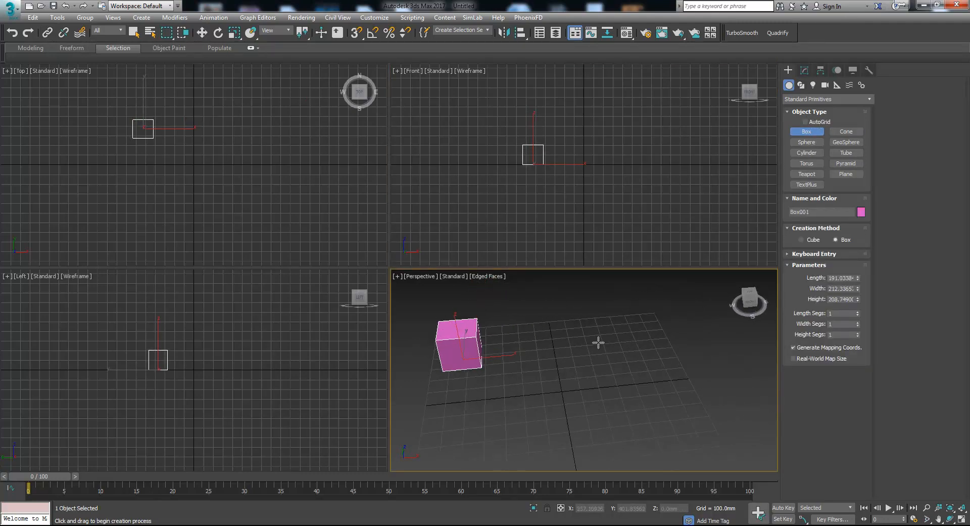
left_click_drag(604, 329, 652, 336)
left_click(655, 320)
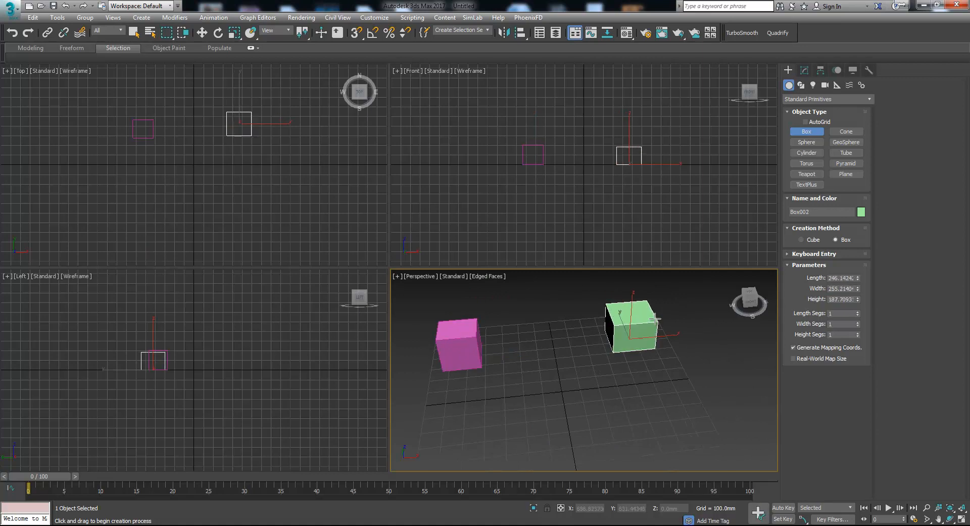
Link the two boxes together with the Select and Link tool.
key("w")
middle_click_drag(627, 390, 623, 380, "alt")
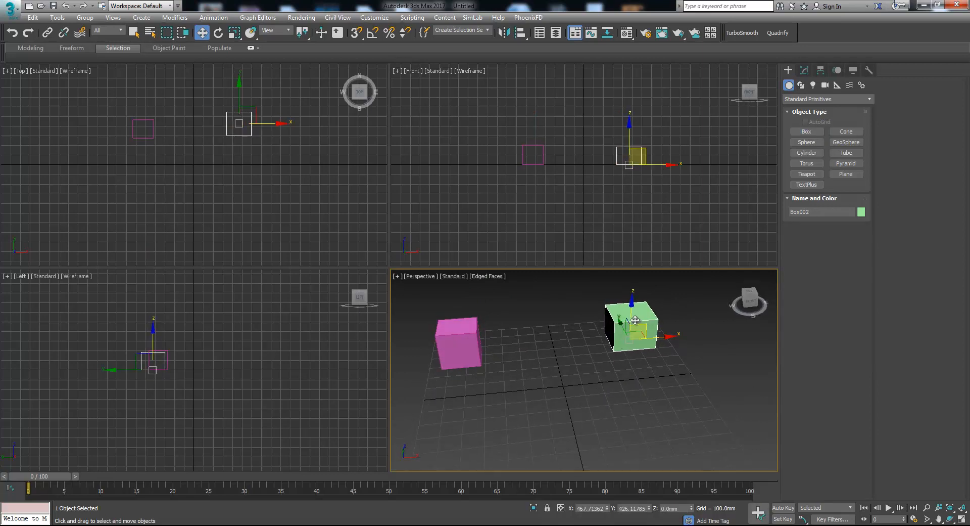
mouse_move(563, 349)
middle_mouse_down()
mouse_move(577, 365)
mouse_move(557, 344)
mouse_move(566, 341)
middle_mouse_up()
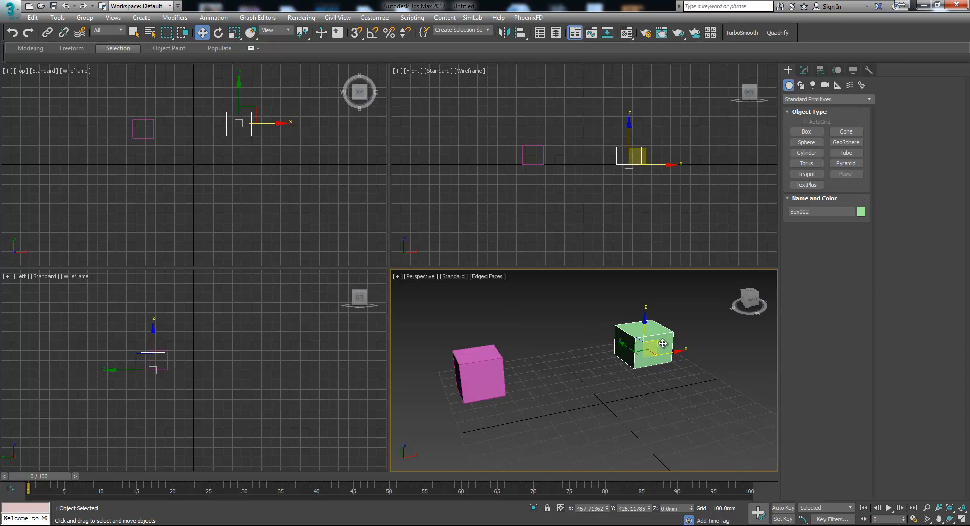
left_click(49, 34)
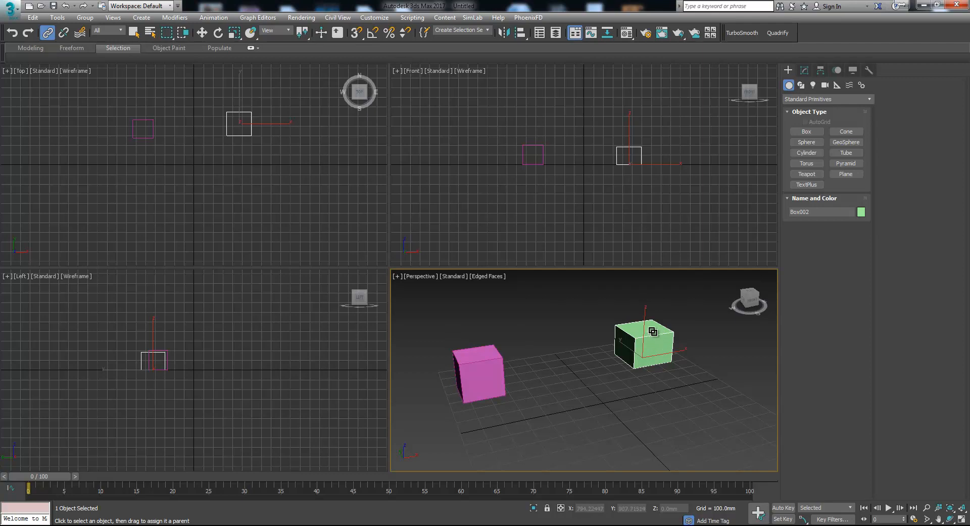
left_click_drag(653, 330, 693, 349)
left_click_drag(477, 341, 484, 376)
left_click_drag(482, 377, 482, 365)
left_click(544, 350)
key("w")
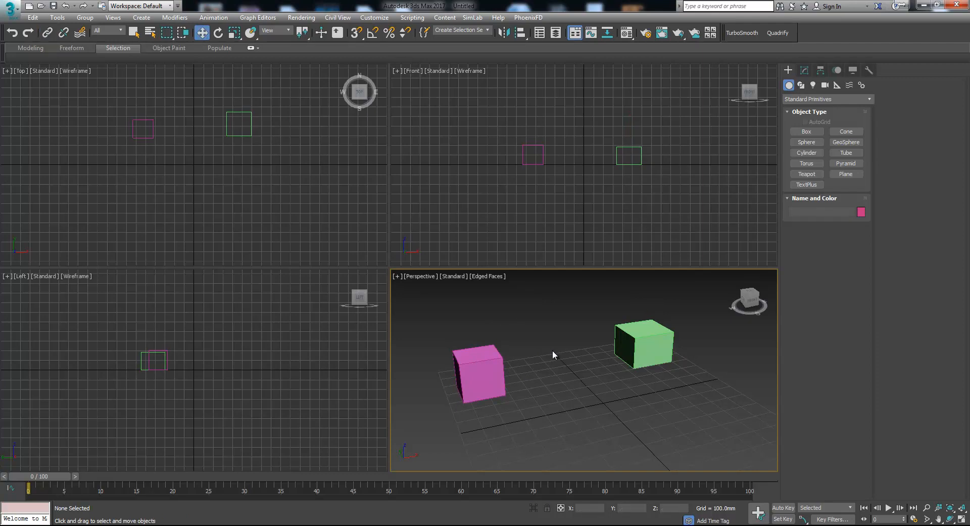
Select the pink box and nudge it slightly with the Move tool.
left_click(647, 339)
mouse_move(647, 339)
left_mouse_down()
mouse_move(677, 311)
mouse_move(624, 287)
mouse_move(689, 344)
mouse_move(664, 333)
left_mouse_up()
left_click(470, 378)
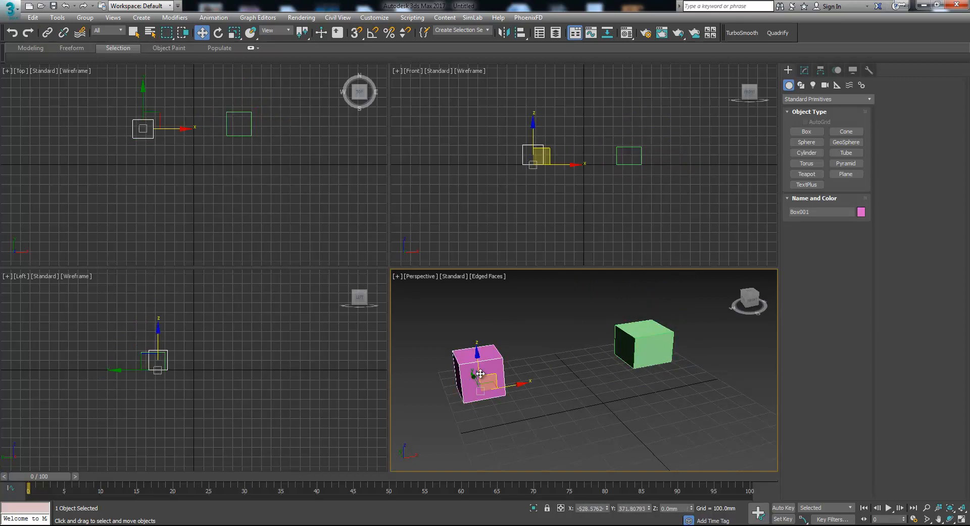
mouse_move(497, 372)
left_mouse_down()
mouse_move(568, 339)
mouse_move(462, 324)
mouse_move(463, 391)
mouse_move(513, 399)
mouse_move(503, 365)
left_mouse_up()
middle_click_drag(551, 378, 535, 408, "alt")
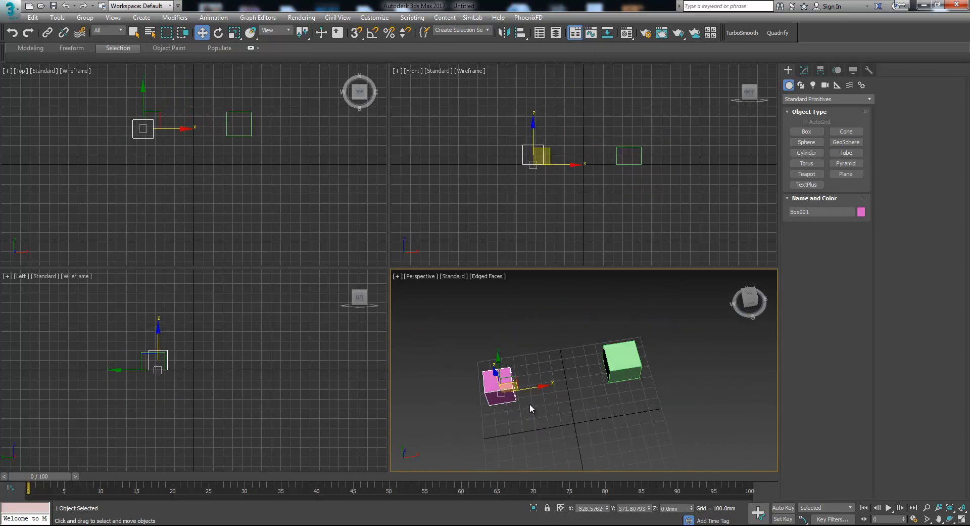
Try to rotate the pink box with the Rotate tool.
key("e")
left_click_drag(514, 418, 608, 376)
right_click(608, 377)
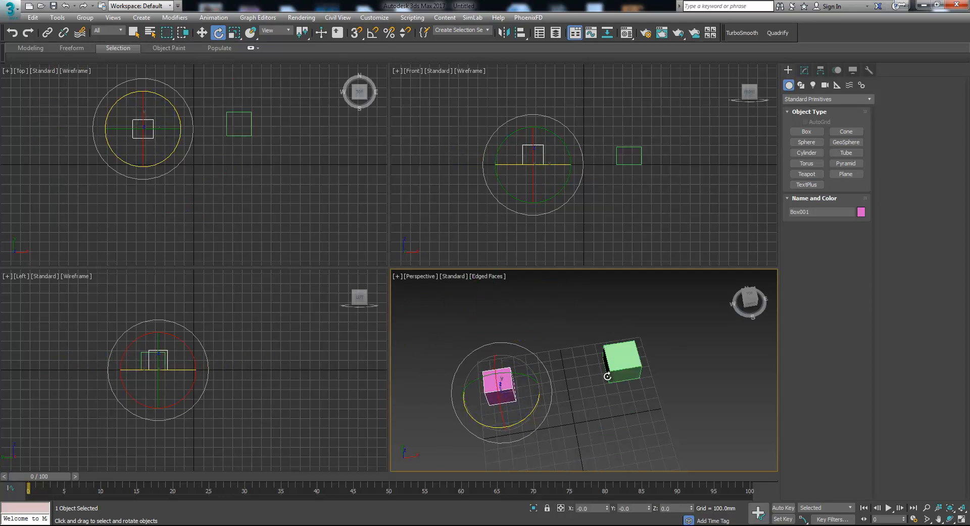
left_click(593, 411)
scroll(594, 412, "down", 4)
middle_click_drag(599, 410, 639, 388, "alt")
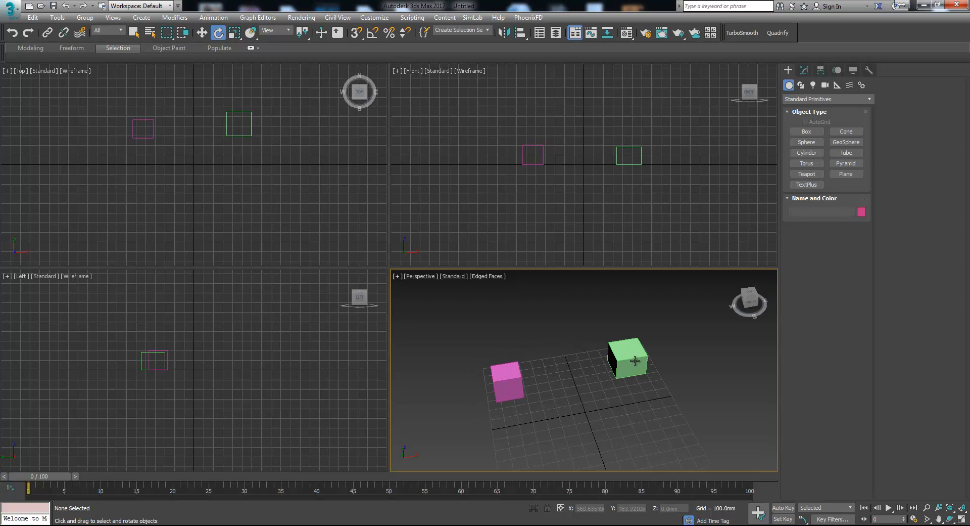
Turn on Auto Key at frame 100 and rotate the green box a full turn, -360° about Z.
left_click(635, 360)
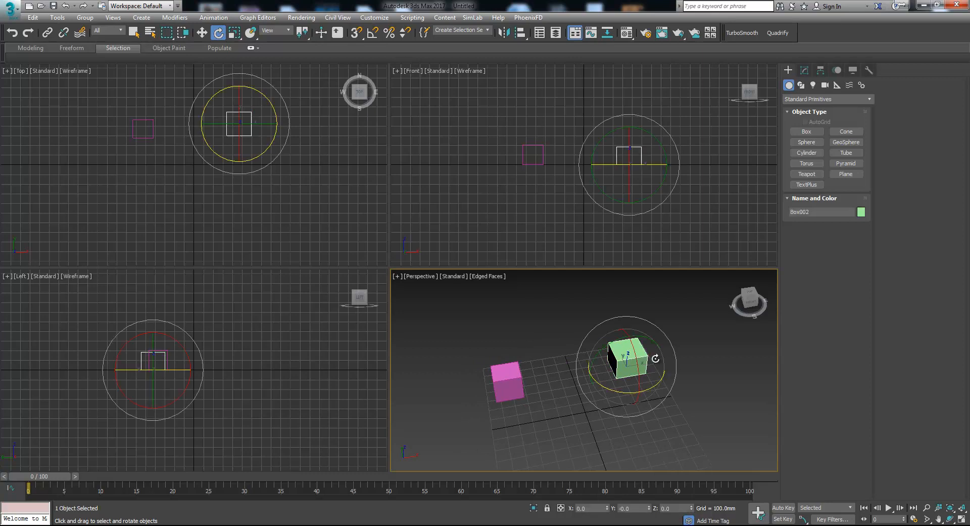
left_click_drag(42, 481, 752, 483)
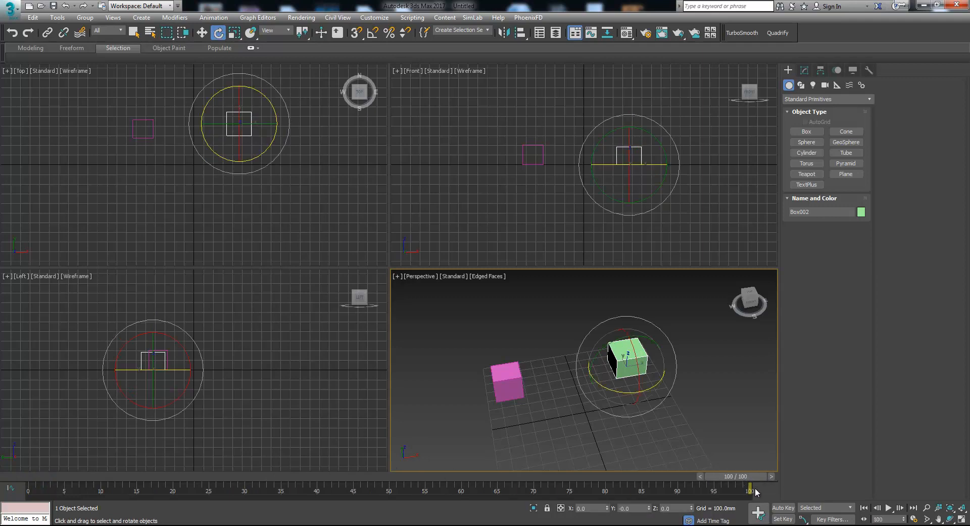
left_click(784, 507)
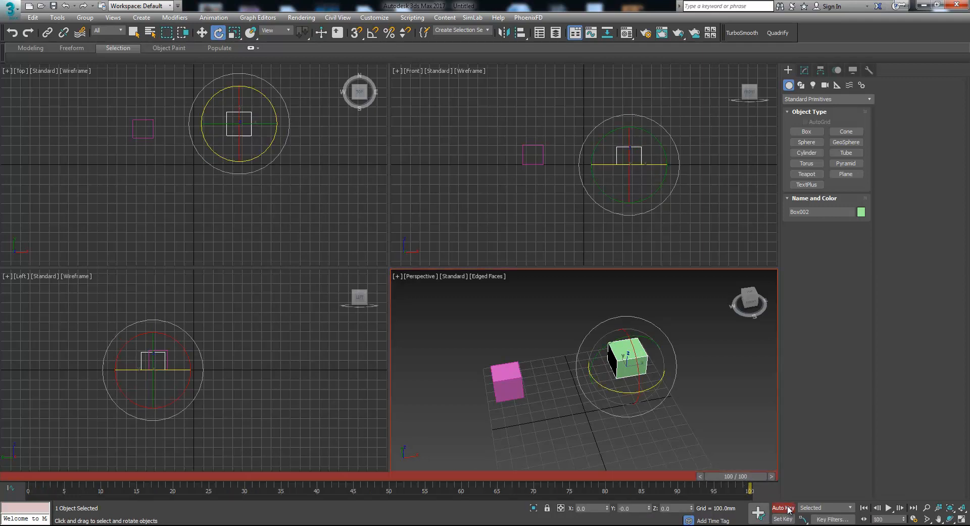
left_click_drag(626, 393, 263, 407)
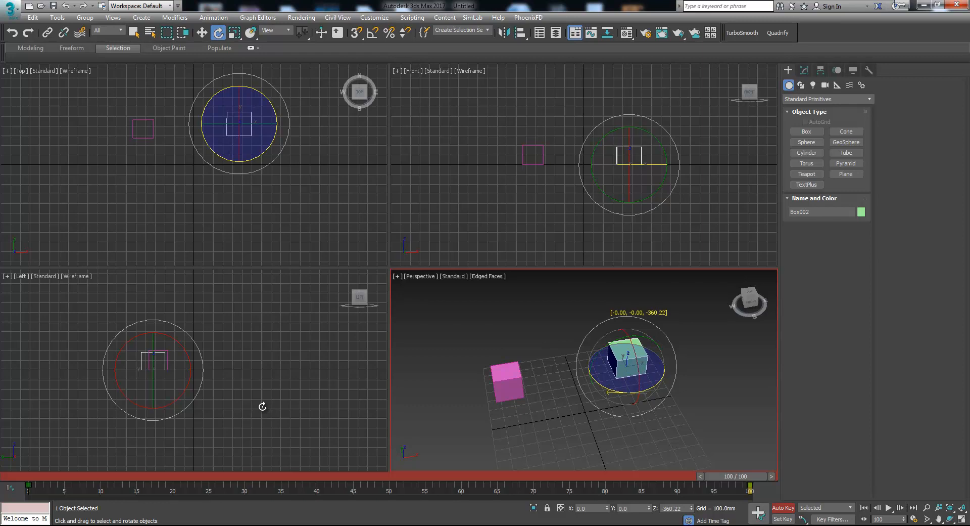
left_click_drag(263, 406, 264, 410)
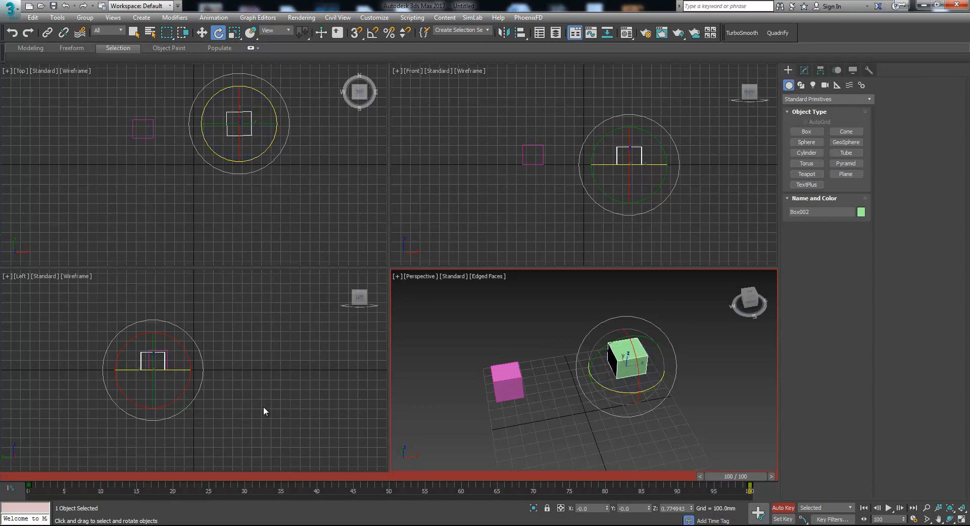
Scrub the timeline back to frame 0 to preview the rotation animation.
left_click_drag(754, 474, 788, 478)
left_click(510, 384)
middle_click_drag(565, 406, 609, 399, "alt")
left_click_drag(555, 411, 924, 411)
left_click(734, 422)
left_click_drag(755, 474, 59, 455)
key("e")
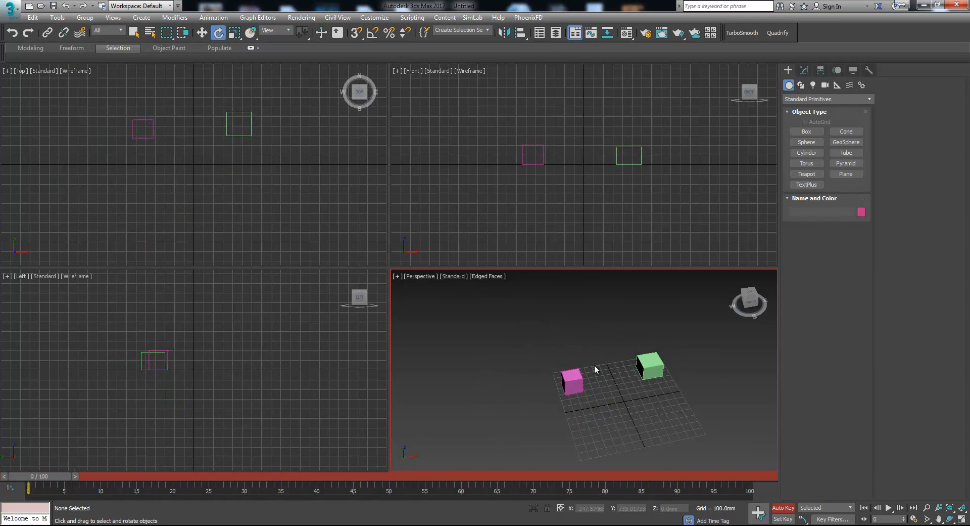
Select the green box, go to frame 100, and rotate it again.
left_click(646, 365)
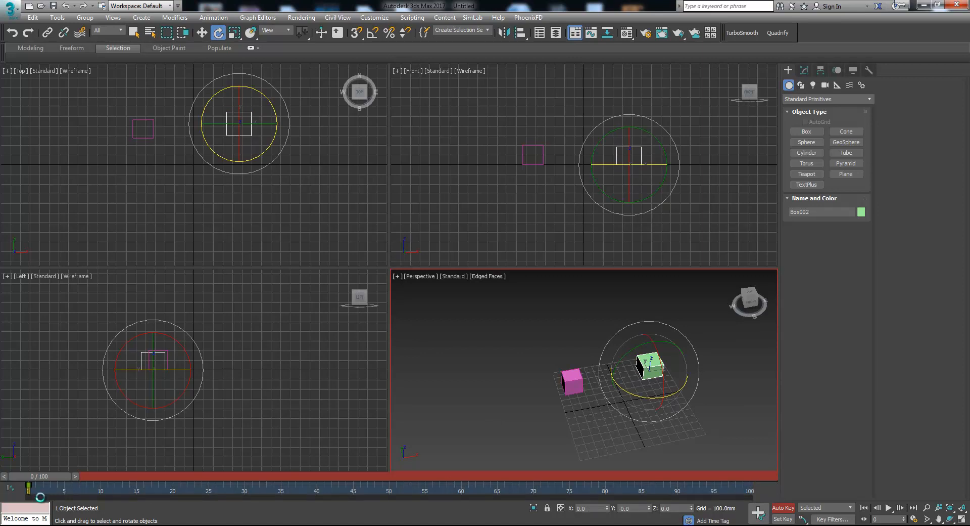
left_click_drag(50, 478, 796, 486)
key("e")
left_click_drag(630, 392, 27, 486)
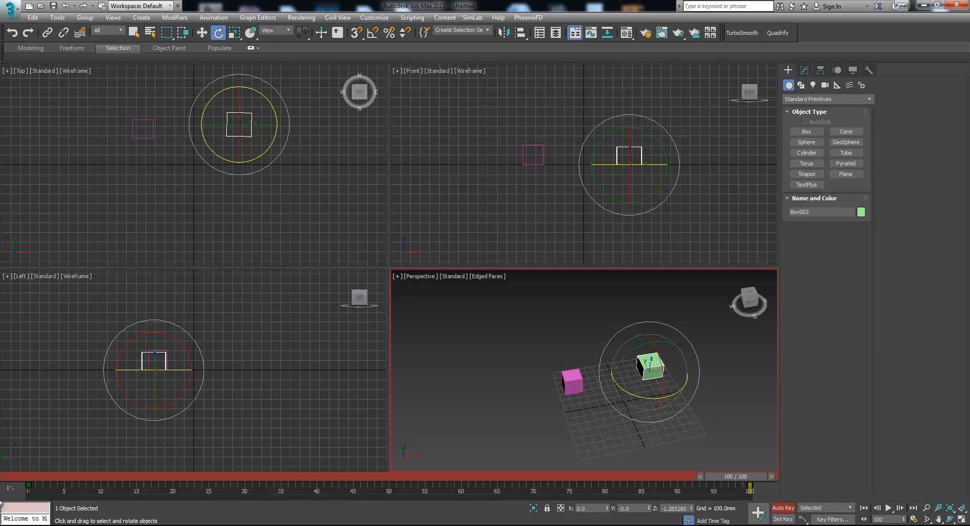
Select the green box's rotation keys on the timeline and delete them.
key("q")
left_click_drag(728, 477, 790, 434)
key("e")
left_click_drag(764, 493, 22, 490)
key("Delete")
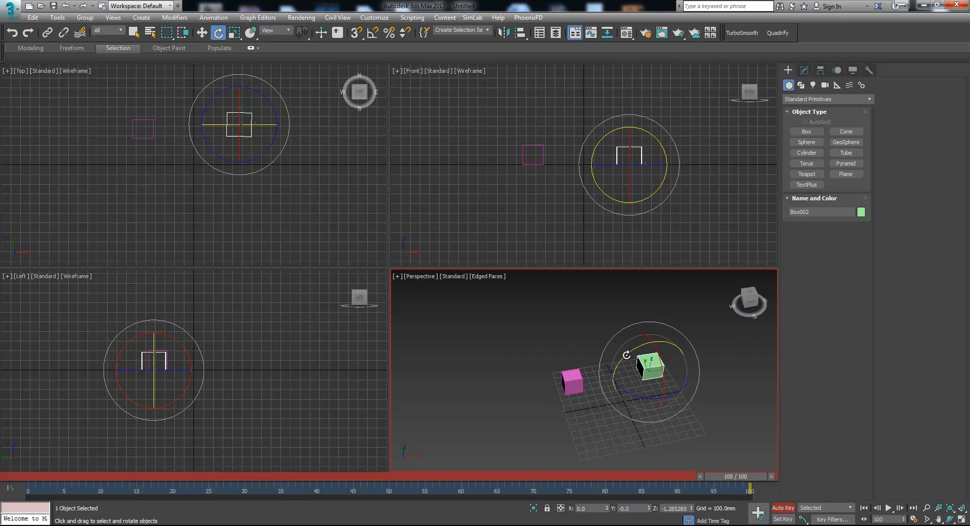
Rotate the green box at frame 100 and scrub back to frame 0.
left_click_drag(630, 350, 586, 427)
left_click_drag(732, 476, 14, 411)
key("e")
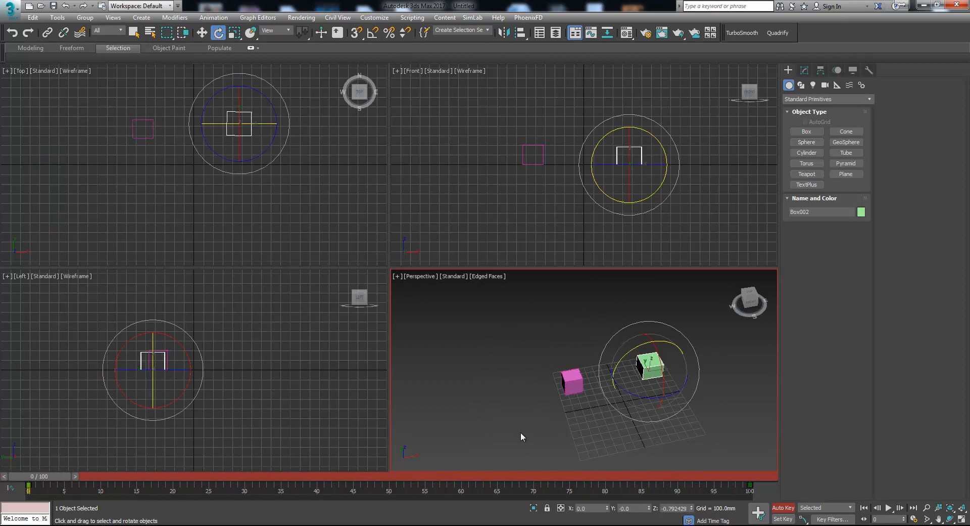
Turn off Auto Key.
left_click(592, 444)
scroll(560, 383, "up", 3)
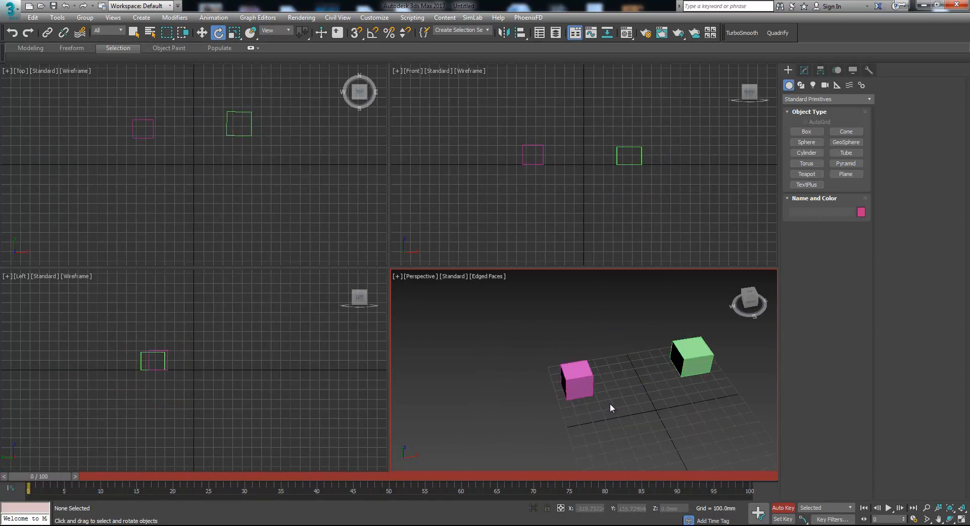
middle_click_drag(698, 383, 640, 406)
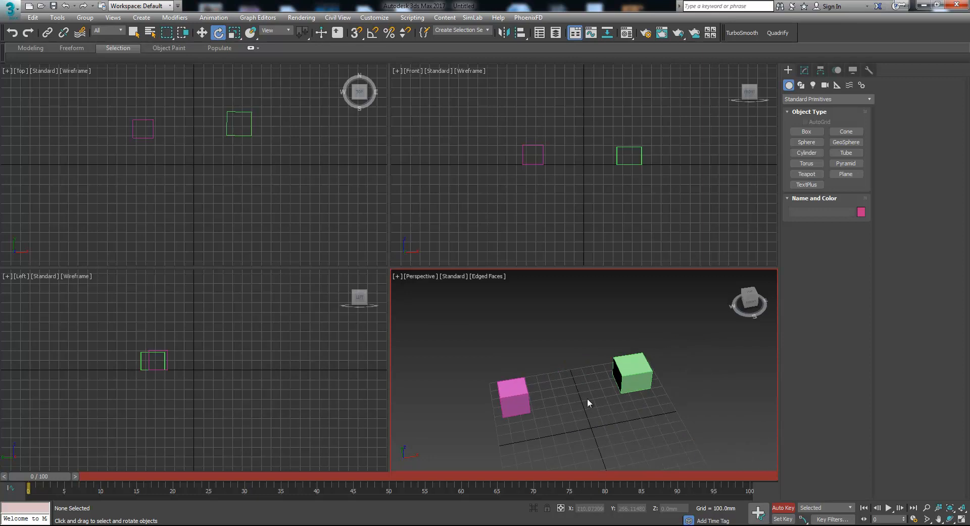
left_click(783, 507)
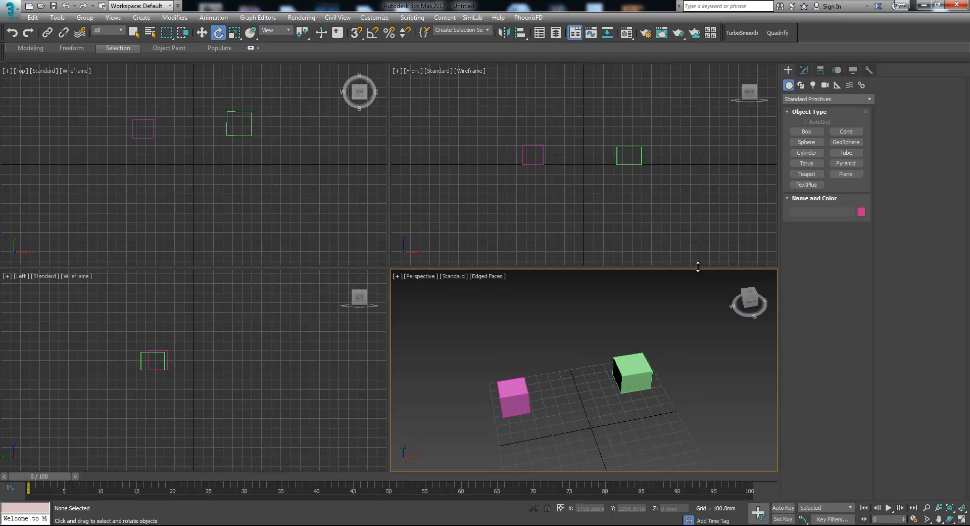
Select the green box and unlink it from its parent with Unlink Selection.
left_click(635, 372)
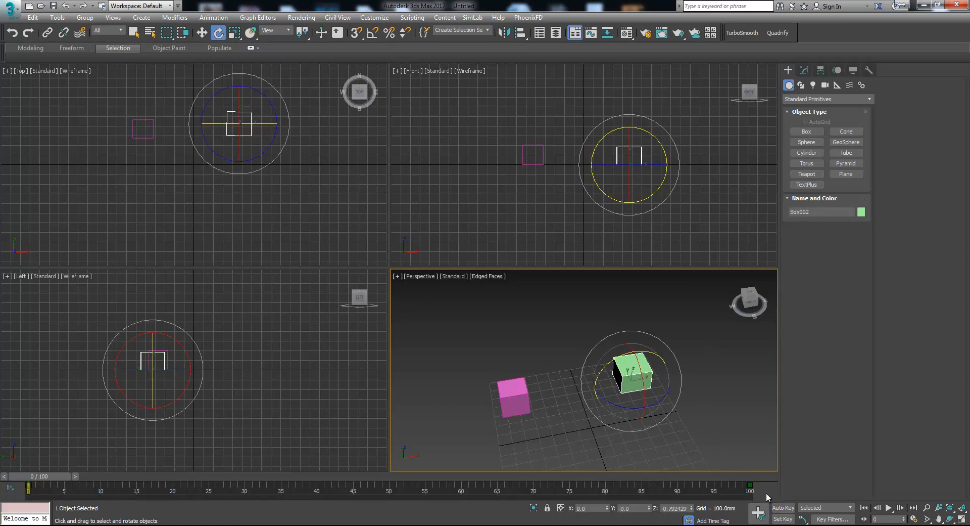
left_click(525, 401)
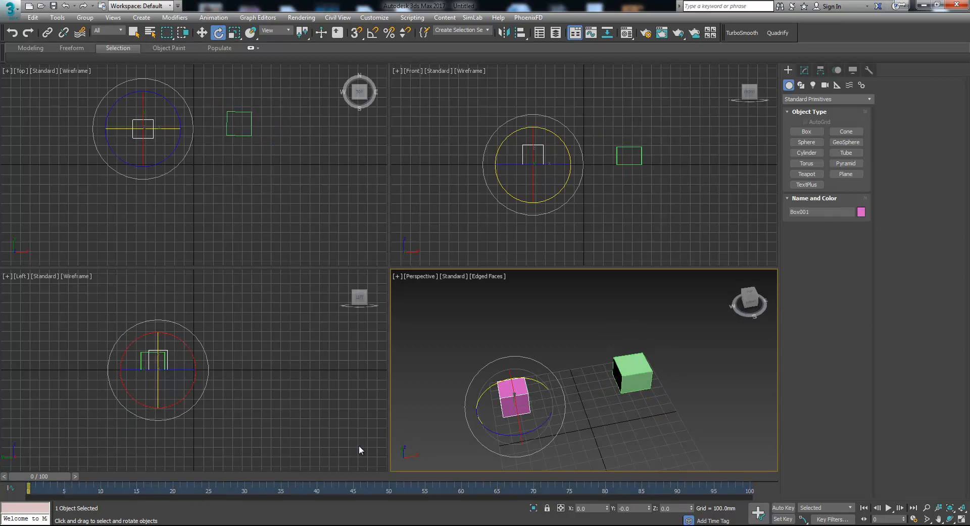
left_click(436, 413)
middle_click_drag(454, 388, 459, 379)
left_click(614, 354)
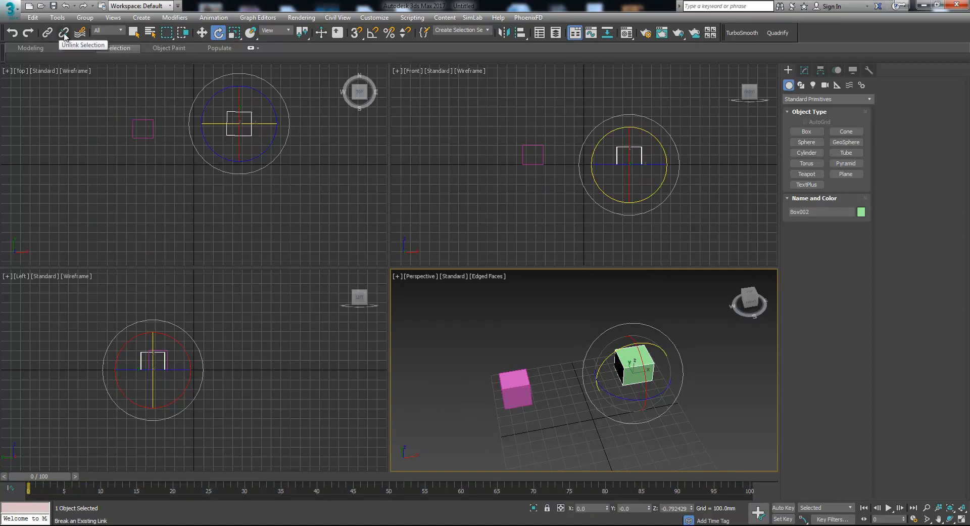
left_click(515, 383)
left_click_drag(537, 424, 644, 417)
left_click(553, 328)
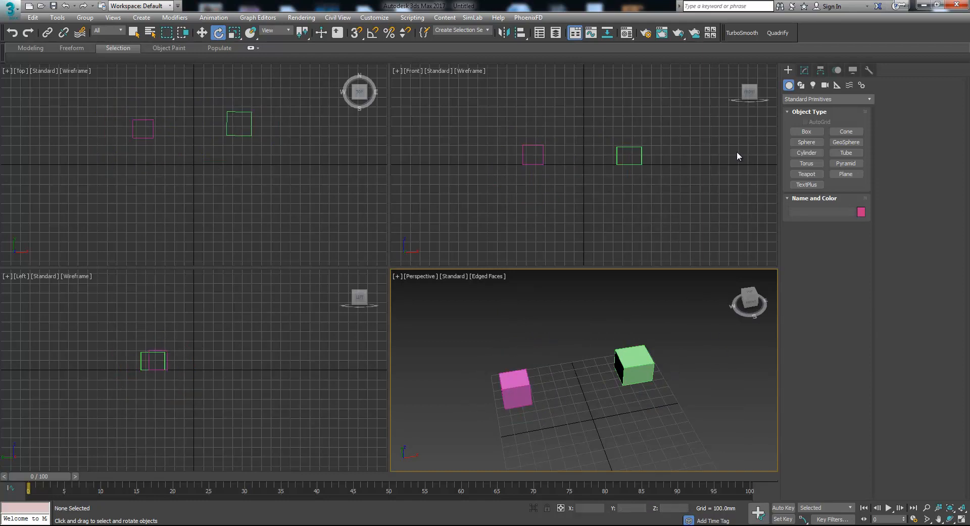
Create a long box bridging the pink and green boxes and center it between them in the top view.
left_click(796, 131)
scroll(624, 154, "up", 3)
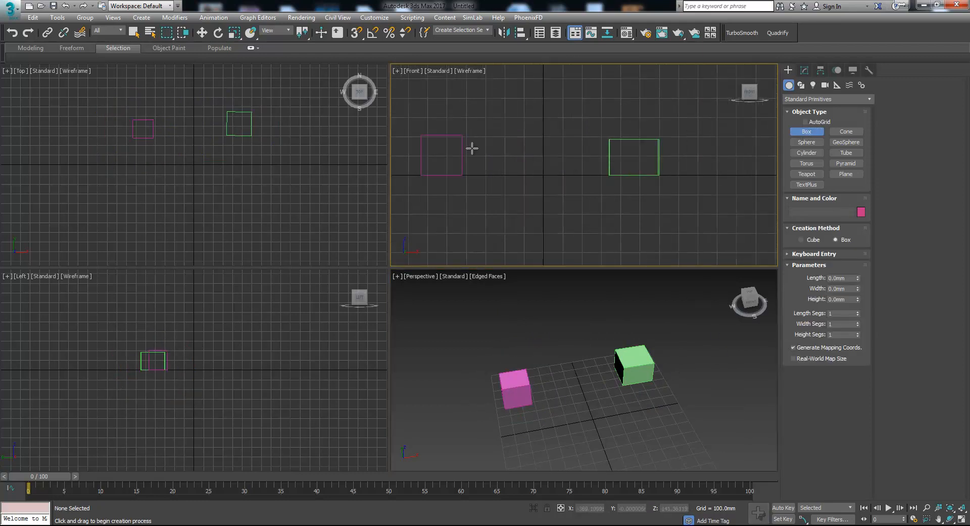
left_click_drag(464, 145, 608, 167)
left_click(608, 159)
right_click(259, 160)
right_click(191, 153)
right_click(195, 152)
left_click(203, 152)
left_click_drag(192, 145, 202, 99)
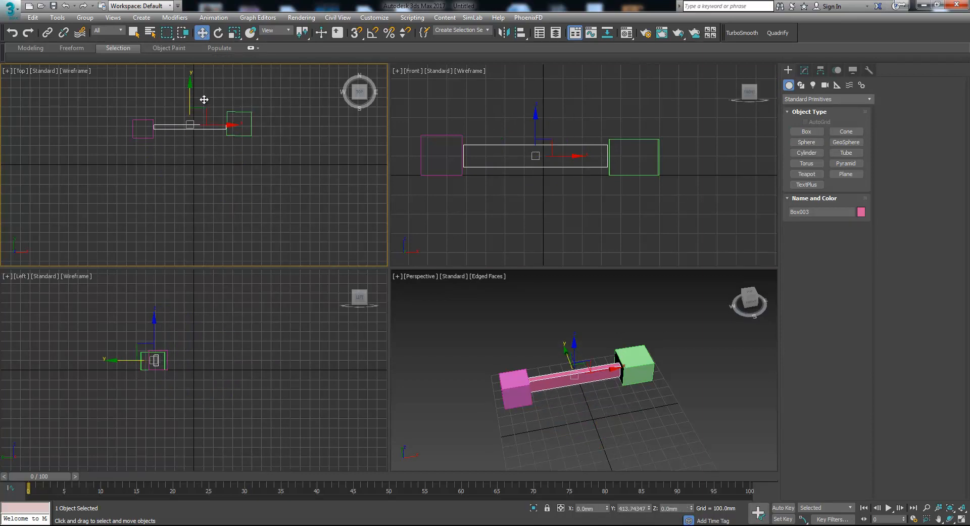
Link the connecting bar to the pink box with Select and Link.
left_click(601, 411)
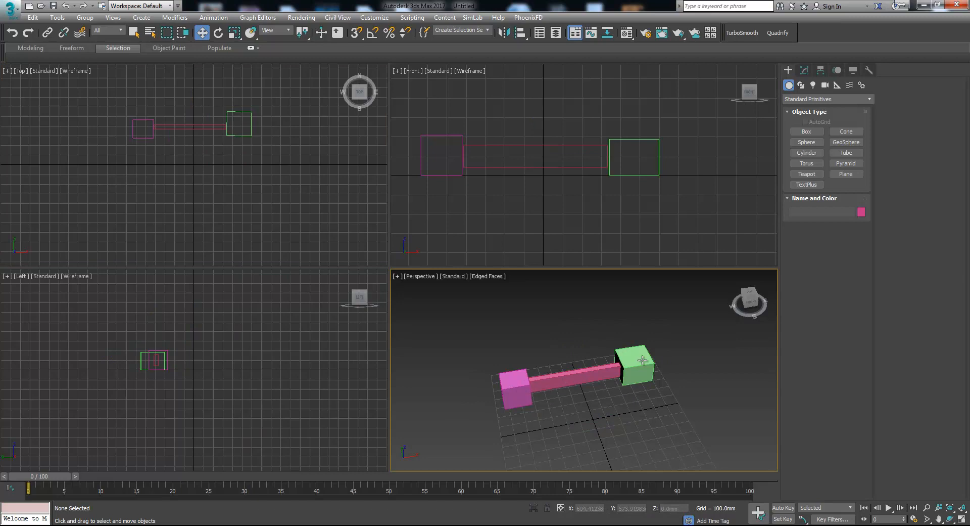
left_click(585, 377)
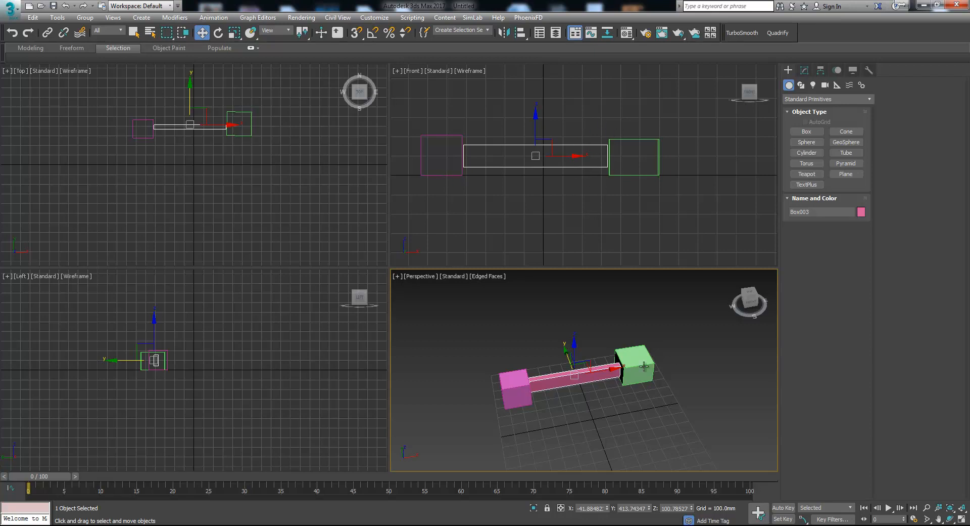
middle_click_drag(644, 376, 652, 376)
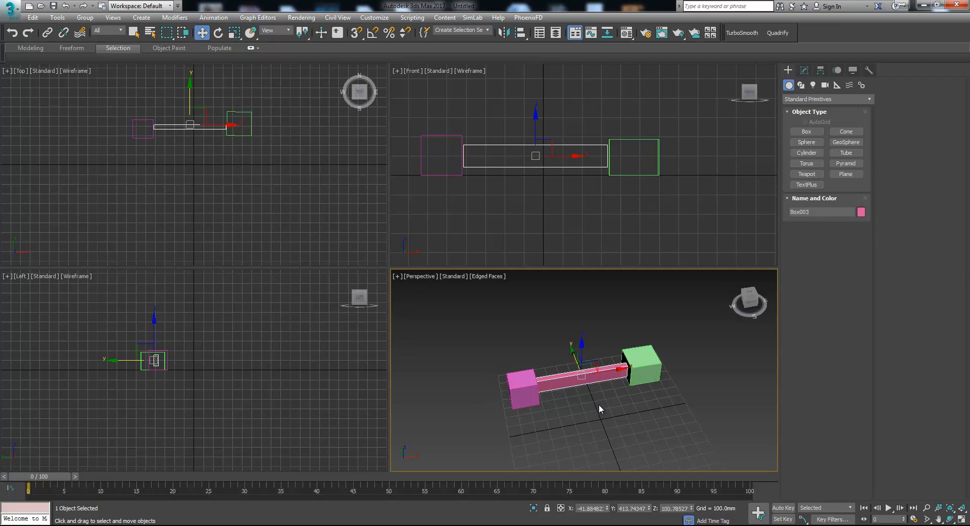
left_click(47, 33)
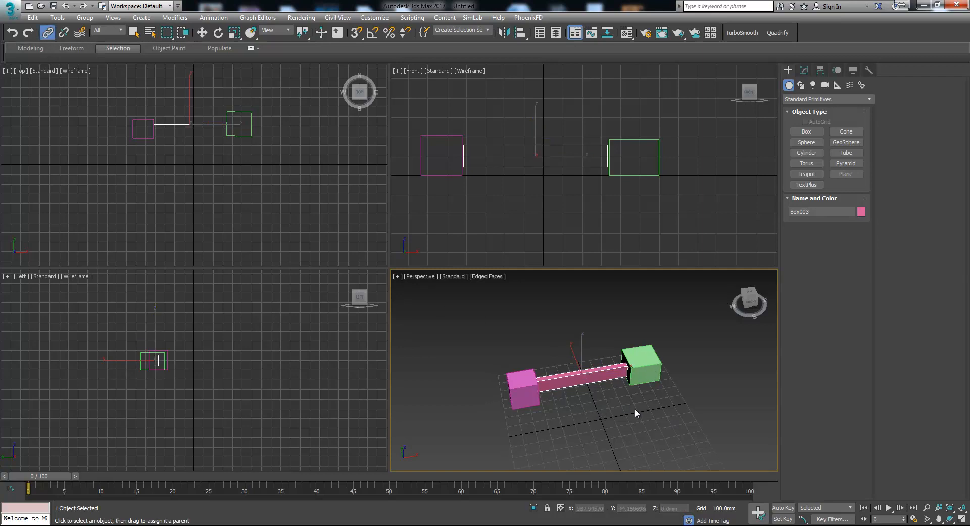
left_click_drag(581, 382, 530, 395)
right_click(551, 402)
left_click(561, 338)
left_click(525, 397)
middle_click_drag(555, 421, 586, 438)
mouse_move(559, 407)
left_mouse_down()
mouse_move(518, 330)
mouse_move(477, 424)
mouse_move(516, 358)
mouse_move(556, 407)
left_mouse_up()
left_click(604, 331)
left_click(609, 408)
left_click(47, 32)
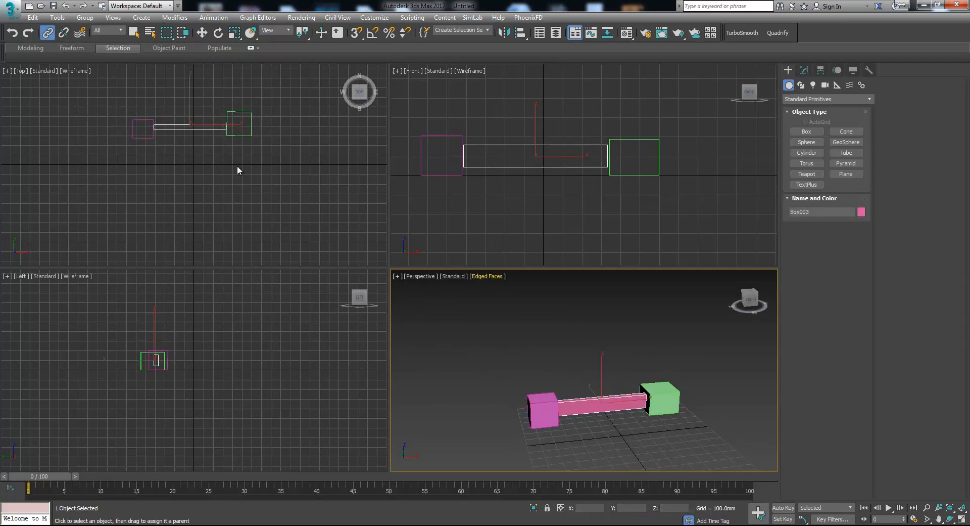
Try to link the green box to the connecting bar, then undo it.
left_click_drag(651, 354, 672, 394)
right_click(678, 351)
left_click(689, 339)
left_click(684, 348)
left_click_drag(662, 401, 692, 347)
key("ctrl+z")
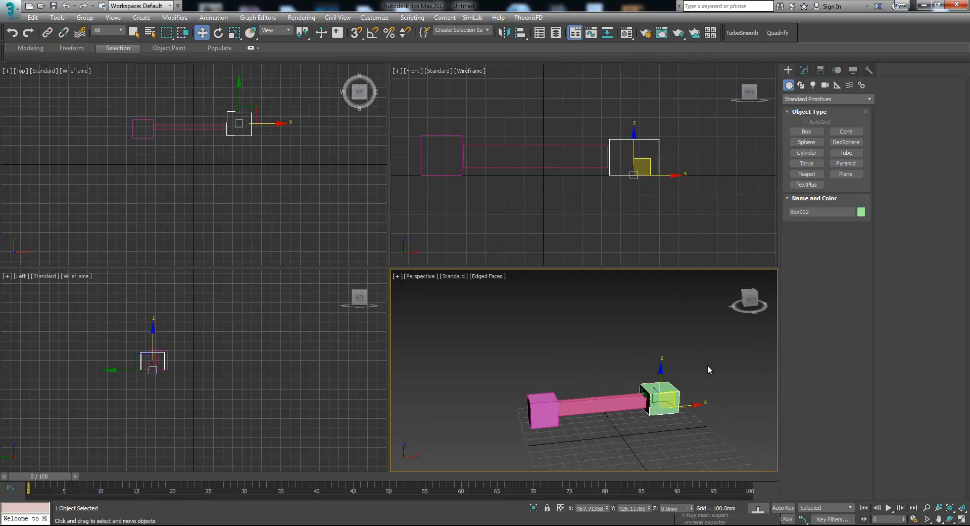
Convert the connecting bar between the pink and green boxes to an Editable Poly.
left_click(608, 408)
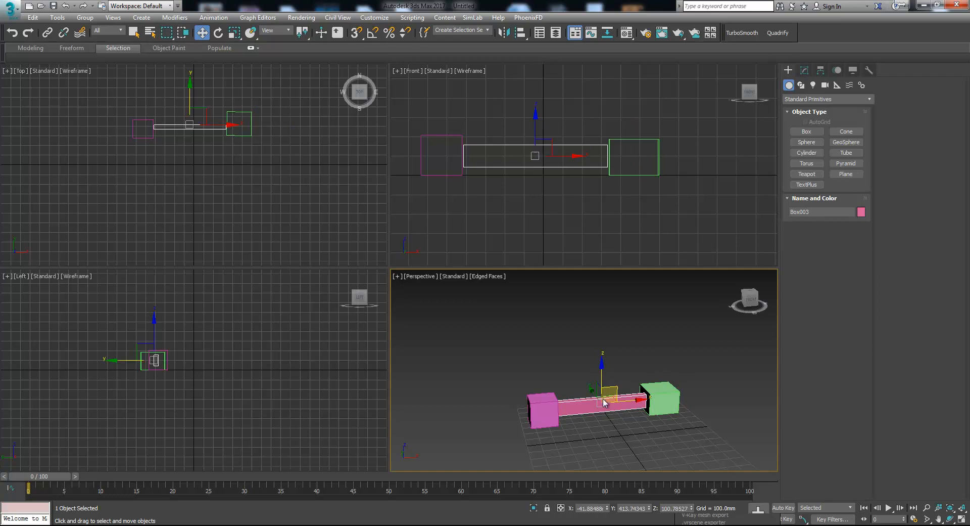
left_click(652, 326)
left_click(627, 409)
middle_click_drag(626, 410, 622, 406)
key("alt+w")
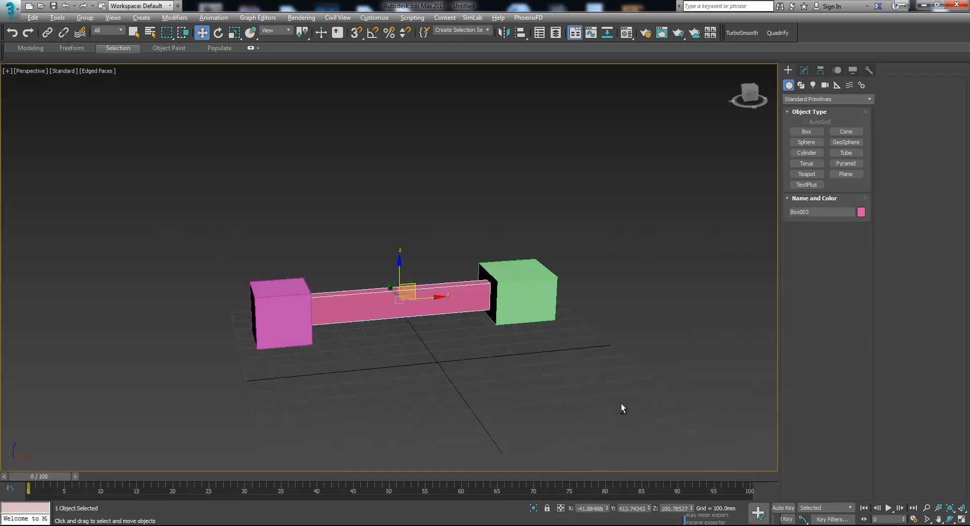
middle_click_drag(489, 338, 469, 363, "alt")
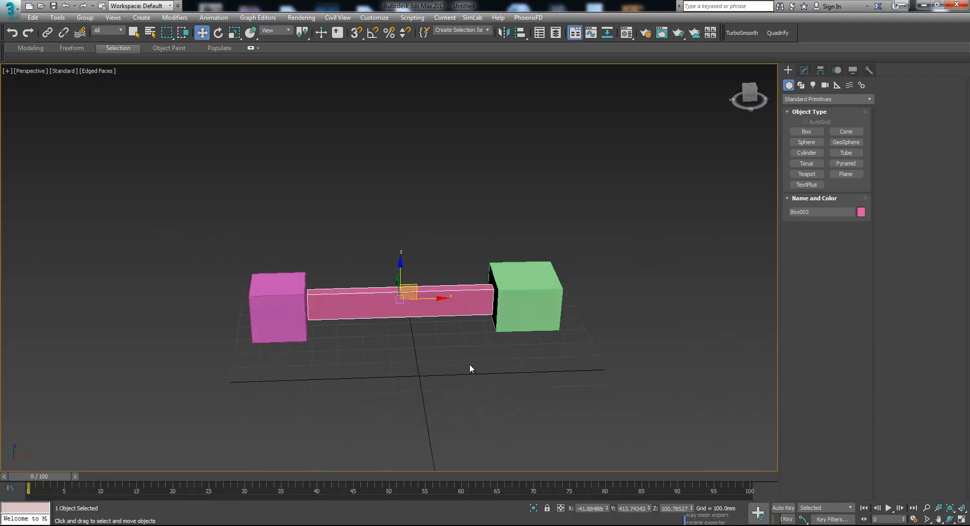
right_click(423, 303)
mouse_move(456, 404)
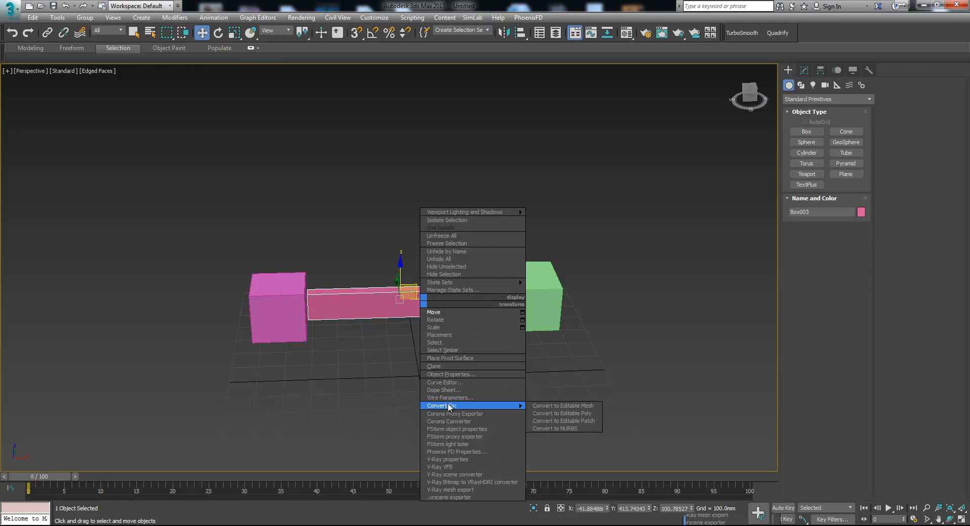
left_click(565, 413)
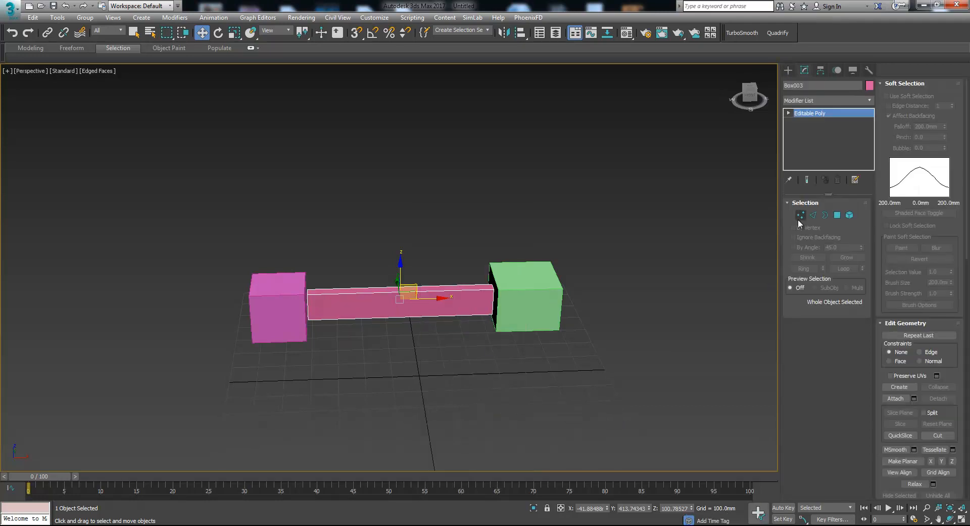
left_click(801, 215)
left_click_drag(466, 221, 560, 388)
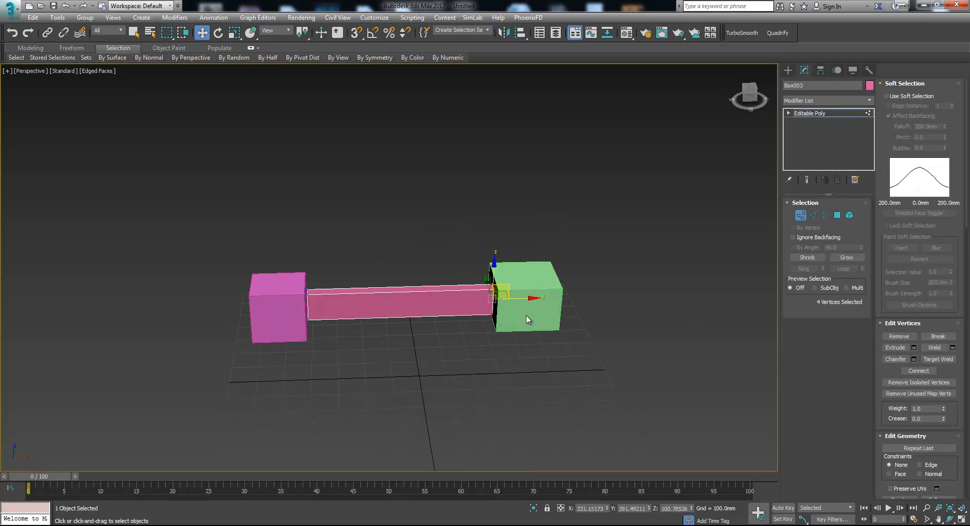
left_click_drag(494, 269, 521, 169)
right_click(521, 169)
left_click(497, 294)
left_click(494, 288)
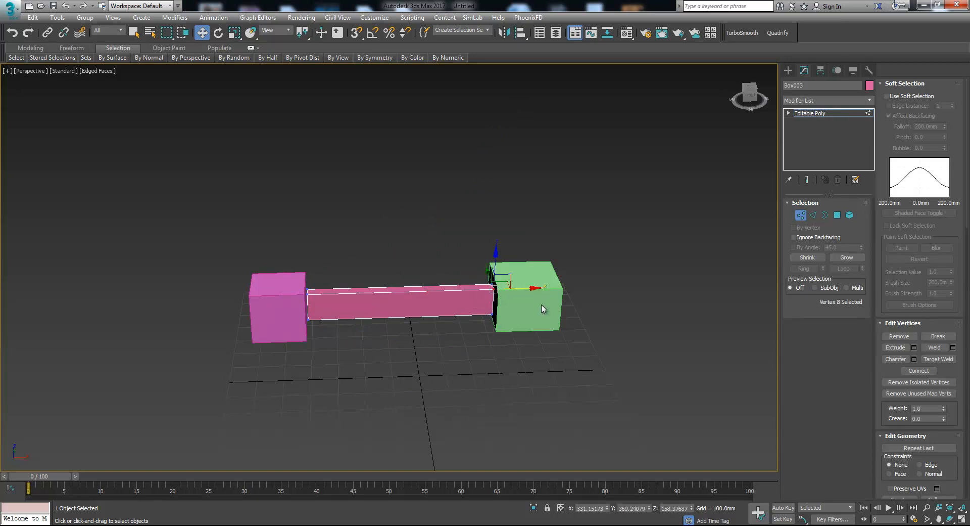
key("2")
left_click(435, 287)
left_click_drag(401, 262, 436, 120)
key("ctrl+z")
key("4")
left_click(445, 305)
middle_click_drag(445, 305, 466, 334, "alt")
left_click_drag(374, 297, 448, 321)
key("ctrl+z")
middle_click_drag(448, 321, 486, 356, "alt")
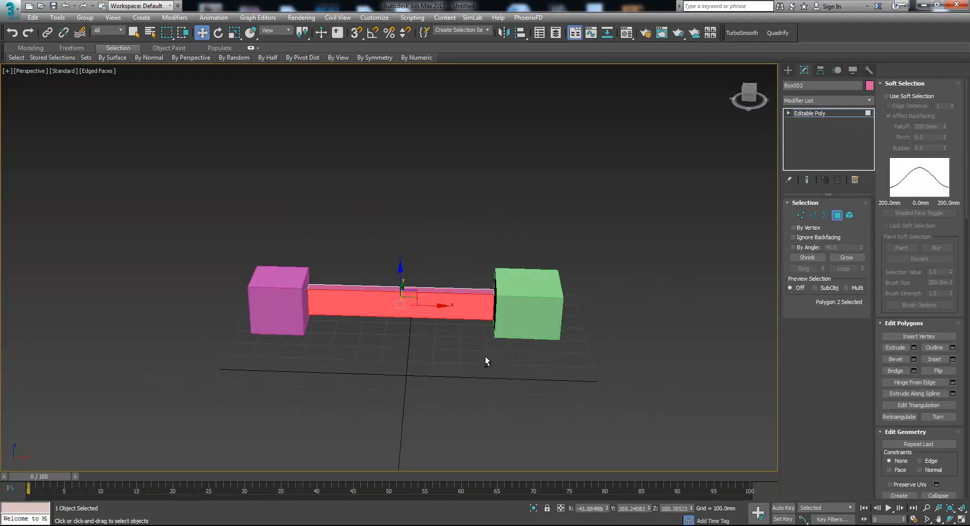
Select the four vertices at the bar's end touching the green box.
left_click(802, 215)
left_click_drag(675, 175, 481, 366)
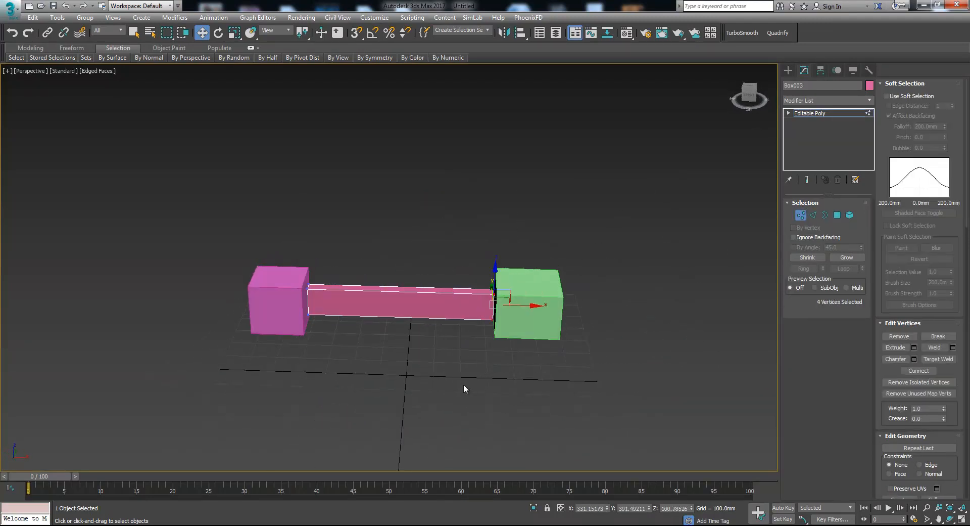
middle_click_drag(521, 293, 525, 299, "alt")
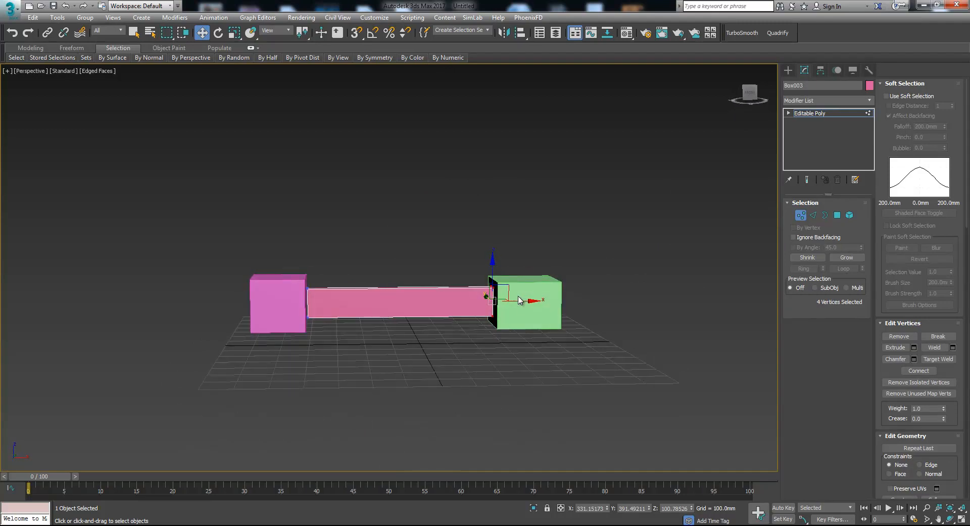
left_click_drag(508, 286, 487, 293)
right_click(486, 293)
middle_click_drag(654, 328, 648, 360, "alt")
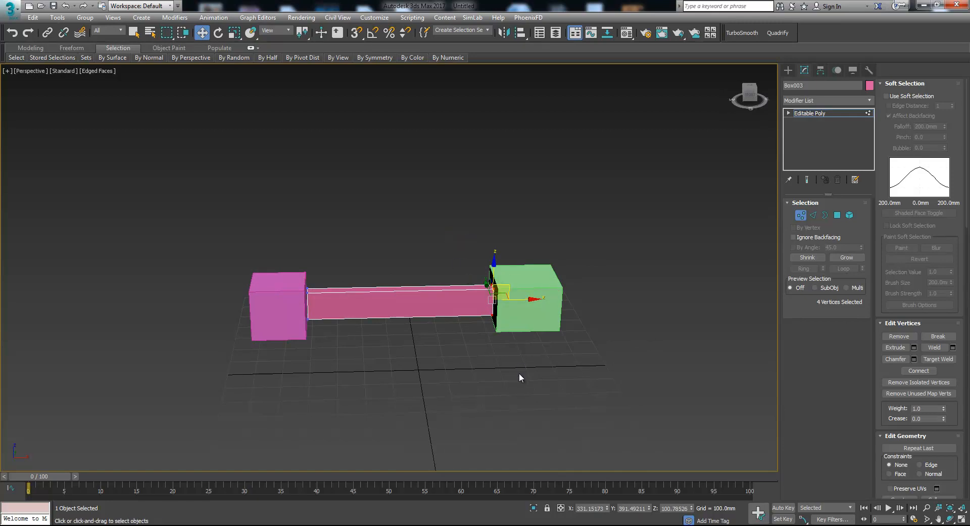
Apply a Linked XForm modifier to the selected bar vertices and dismiss the warning.
left_click(869, 100)
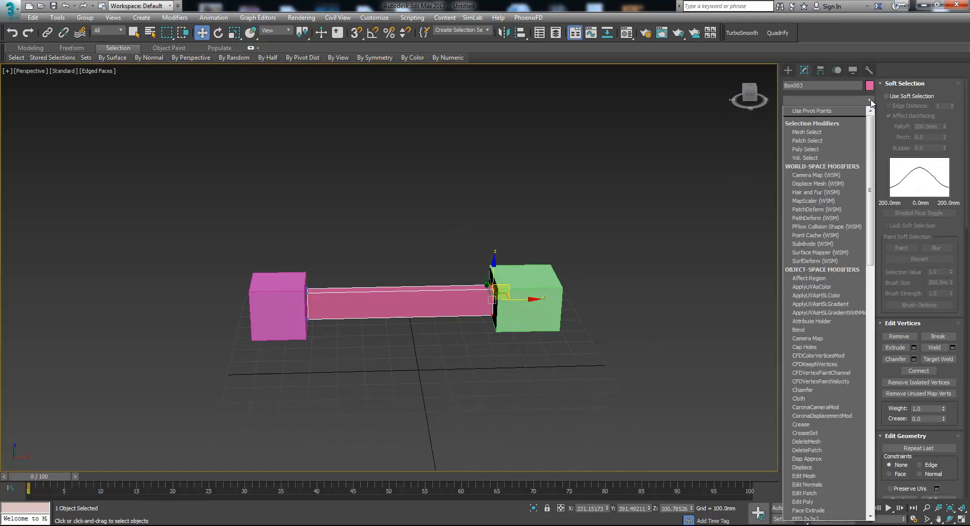
left_click(871, 100)
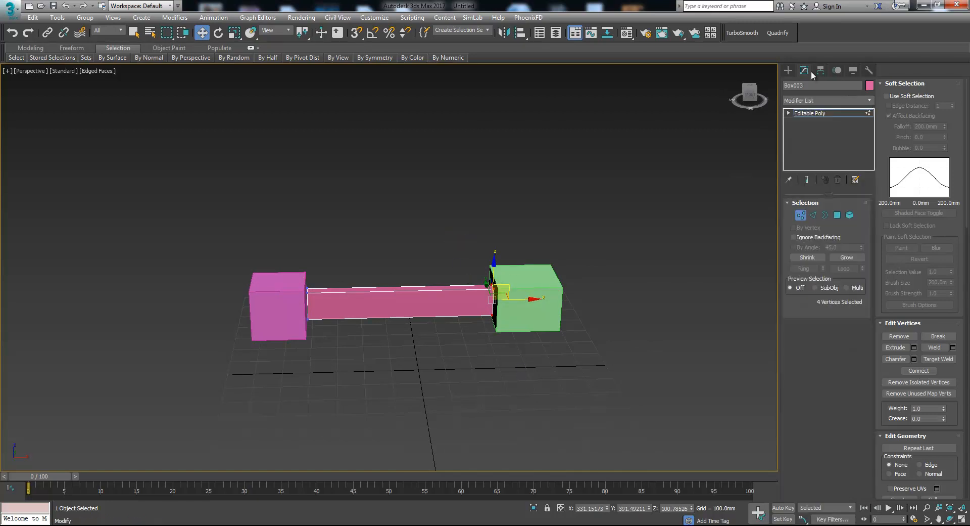
left_click(869, 101)
scroll(875, 137, "down", 2)
left_click_drag(874, 135, 877, 257)
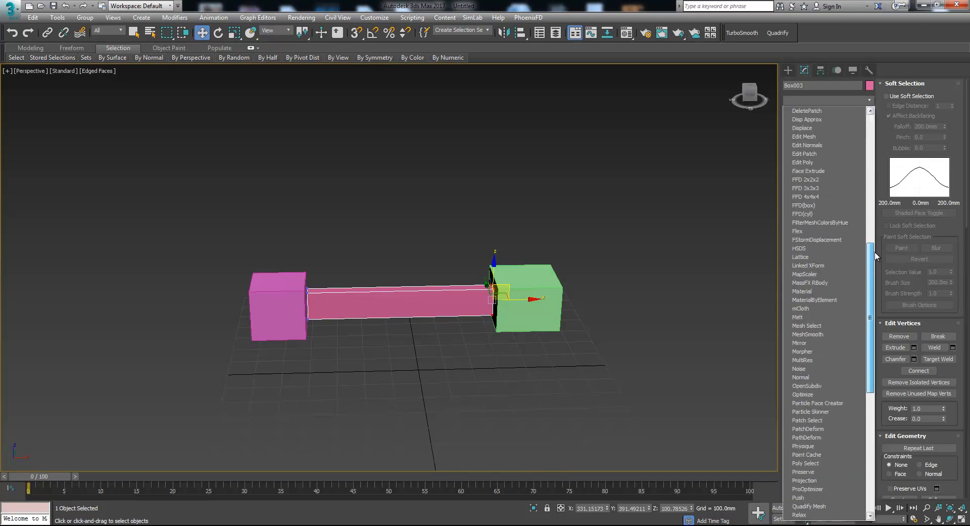
left_click(841, 264)
left_click_drag(494, 248, 375, 131)
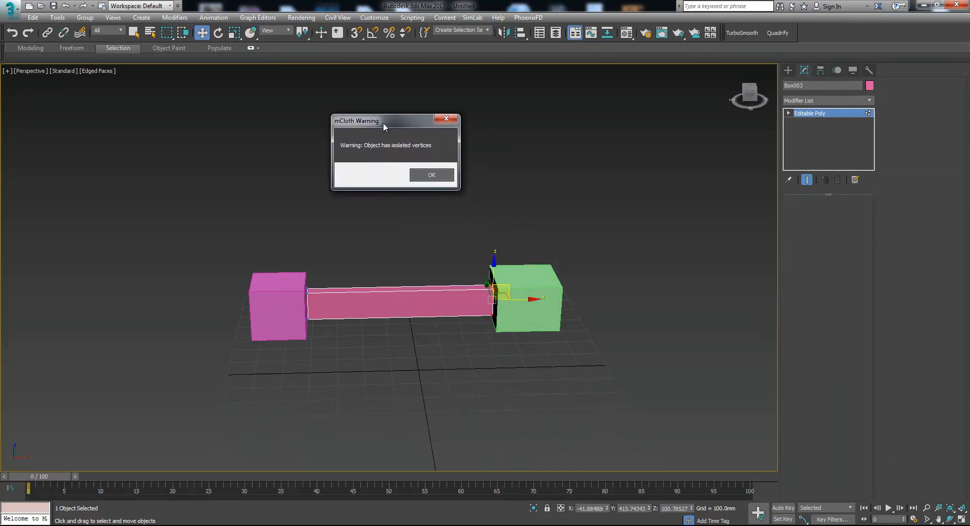
left_click_drag(392, 120, 353, 128)
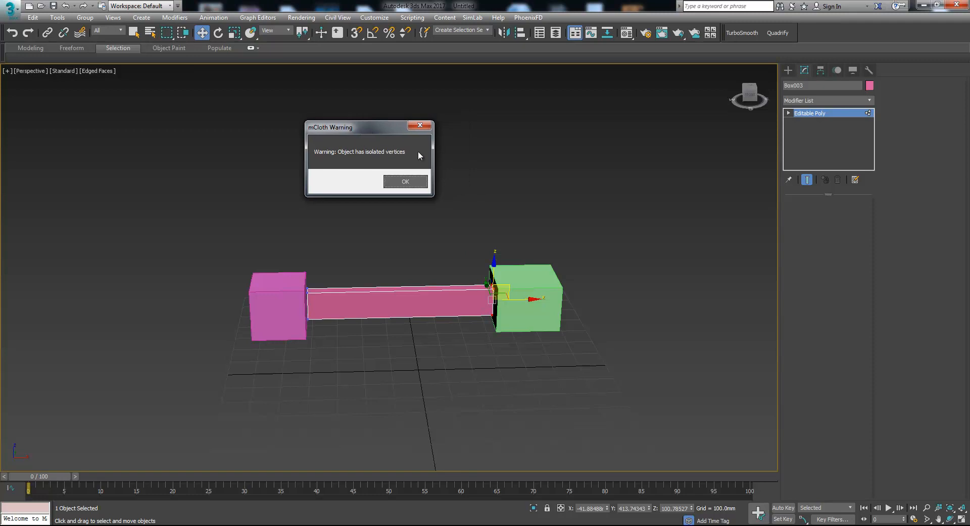
left_click_drag(374, 128, 362, 132)
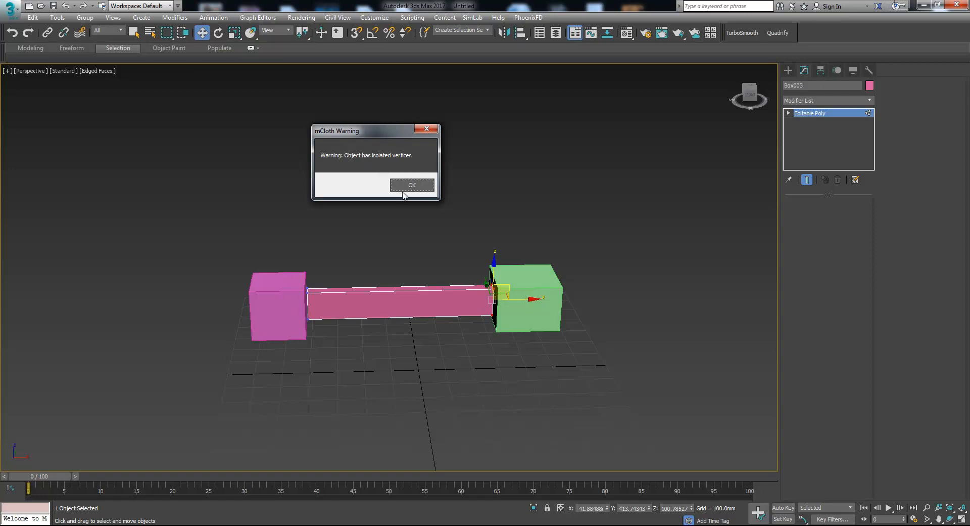
mouse_move(376, 132)
left_mouse_down()
mouse_move(376, 152)
mouse_move(373, 144)
left_mouse_up()
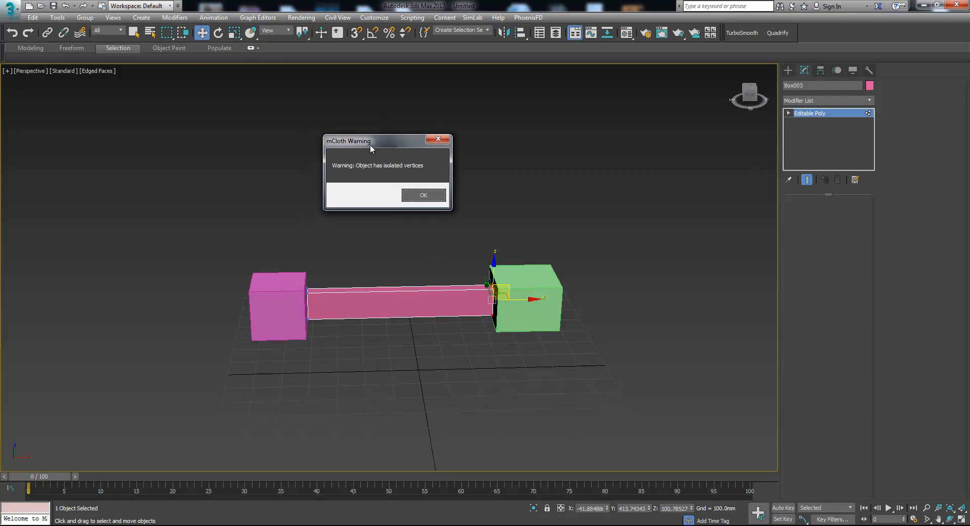
left_click(429, 198)
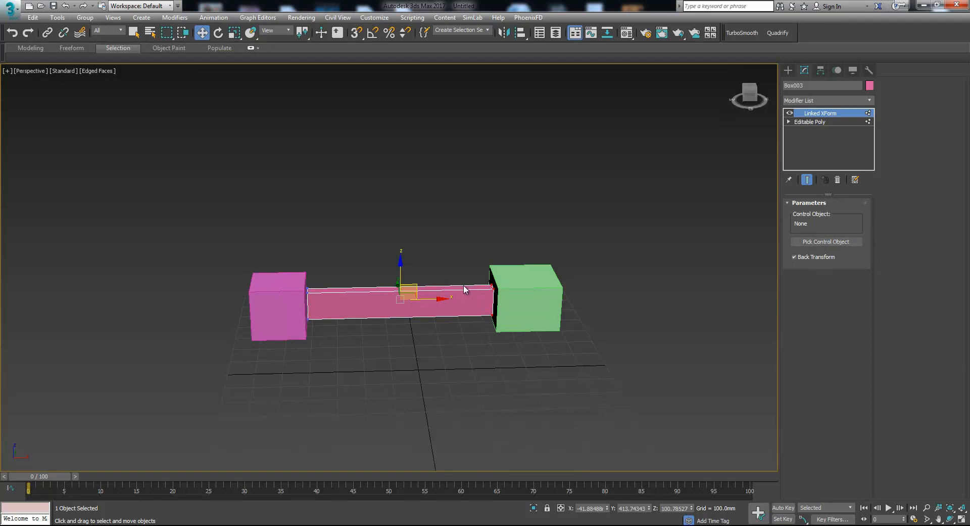
Pick the green box as the Linked XForm control object, then reselect the connecting bar.
left_click(818, 241)
left_click(544, 287)
left_click(549, 287)
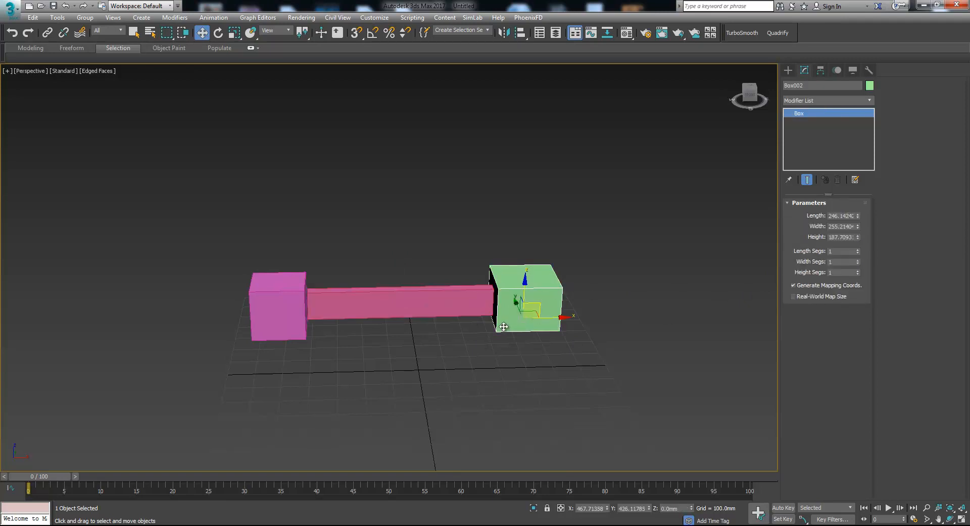
left_click_drag(525, 285, 665, 304)
left_click(349, 346)
left_click(261, 304)
mouse_move(297, 315)
left_mouse_down()
mouse_move(153, 257)
mouse_move(281, 184)
mouse_move(238, 240)
mouse_move(229, 280)
mouse_move(300, 313)
left_mouse_up()
left_click(426, 314)
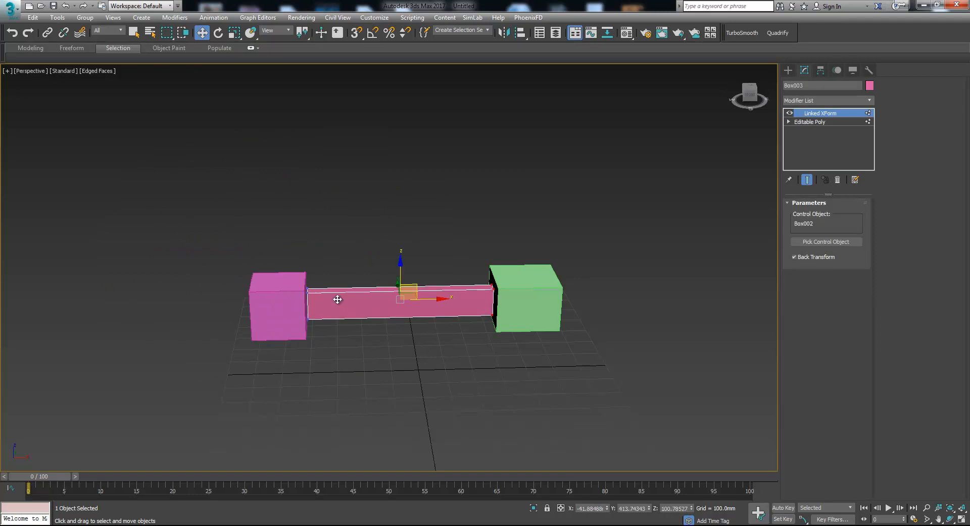
Link the connecting bar to the pink box with Select and Link.
middle_click_drag(390, 230, 440, 237)
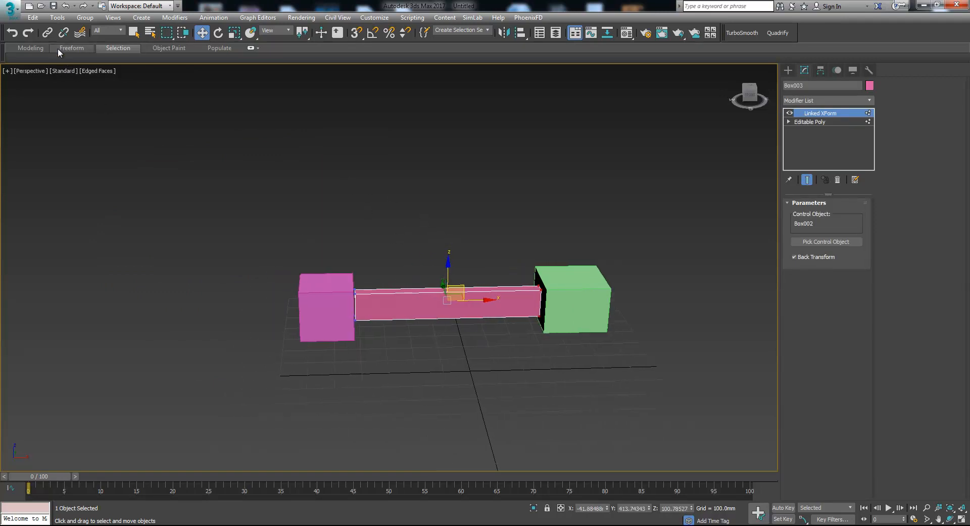
left_click(47, 32)
left_click_drag(387, 314, 318, 291)
right_click(386, 234)
left_click(396, 246)
left_click(334, 311)
mouse_move(339, 312)
left_mouse_down()
mouse_move(196, 216)
mouse_move(308, 307)
mouse_move(325, 300)
left_mouse_up()
Move the green box upward to test the stretching bar, then undo the move.
left_click(576, 304)
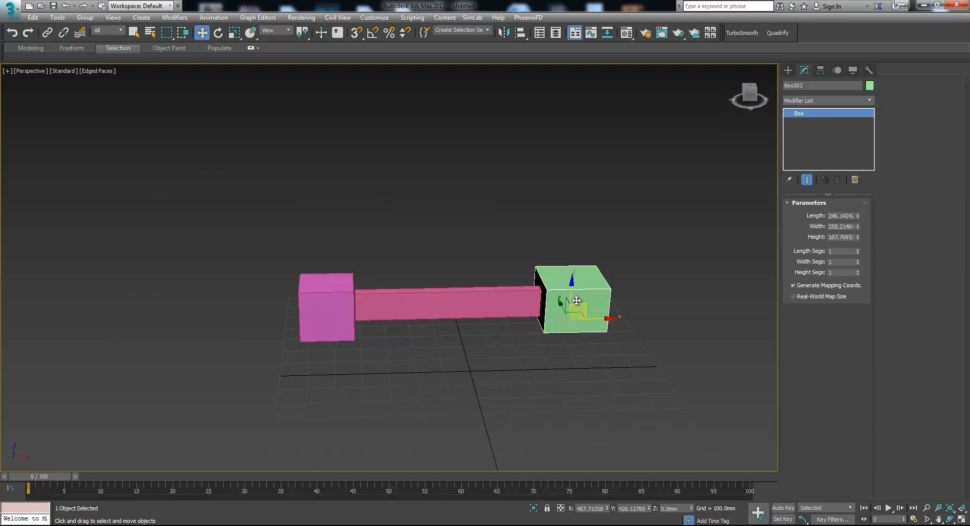
mouse_move(579, 306)
left_mouse_down()
mouse_move(585, 182)
mouse_move(456, 354)
mouse_move(680, 324)
mouse_move(551, 208)
mouse_move(582, 304)
left_mouse_up()
left_click_drag(581, 306, 544, 260)
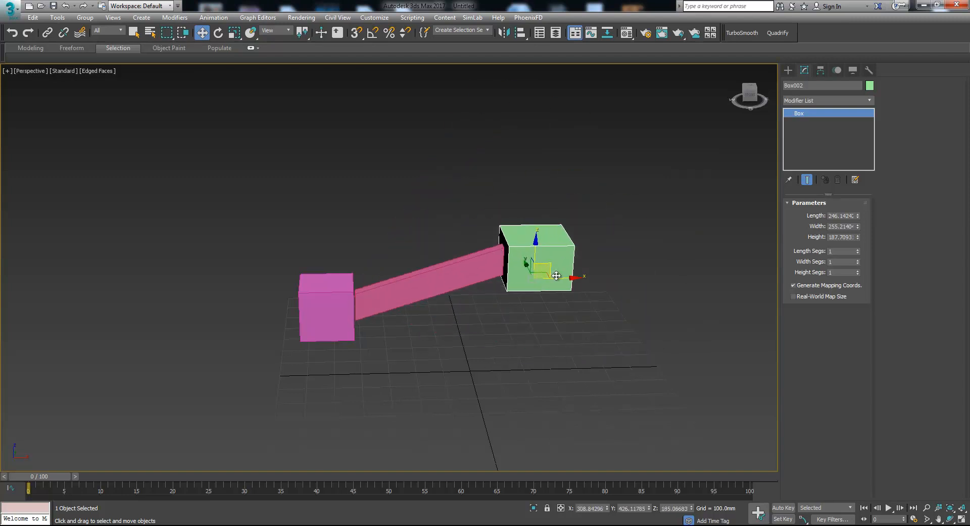
key("ctrl+z")
Try moving the pink box, then undo the move.
left_click(334, 293)
left_click_drag(344, 318, 318, 317)
key("ctrl+z")
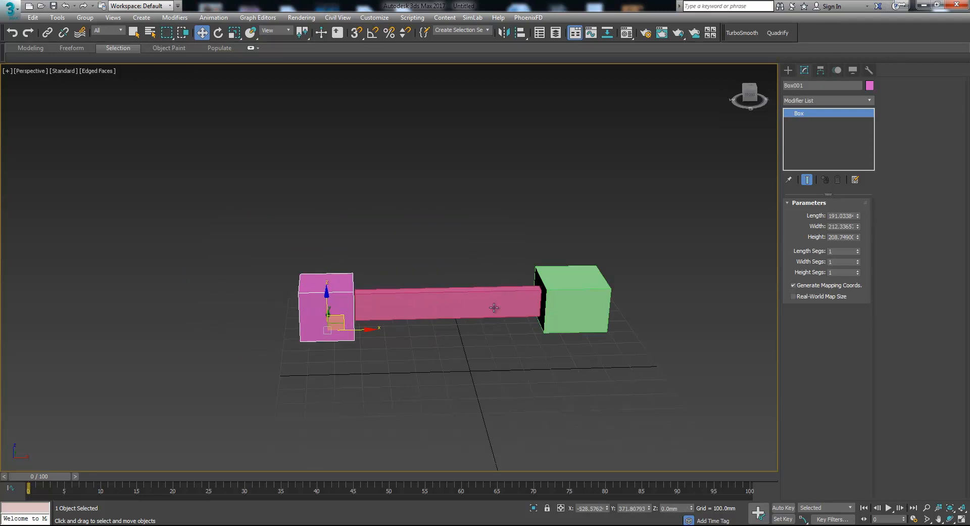
Try selecting the bar's vertices at the pink box and picking the pink box as the Linked XForm control object.
left_click(425, 308)
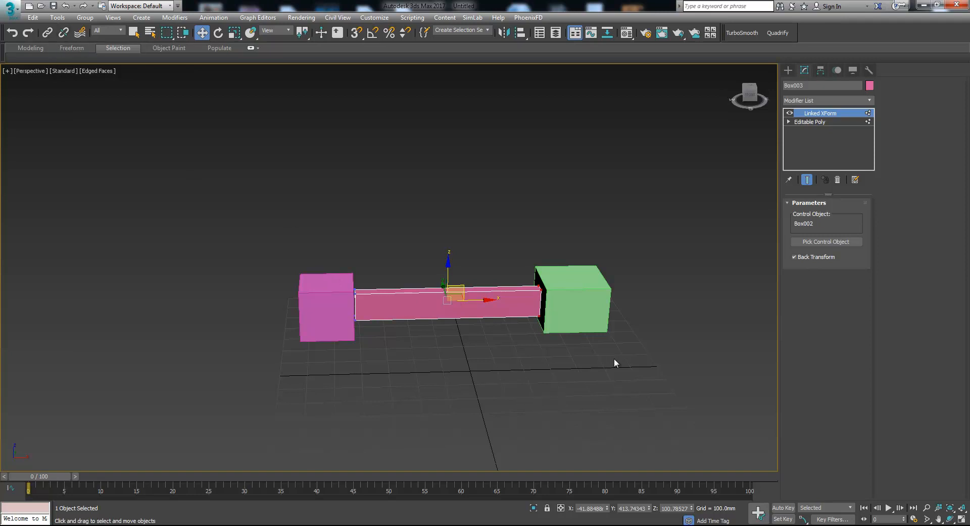
middle_click_drag(492, 323, 460, 321)
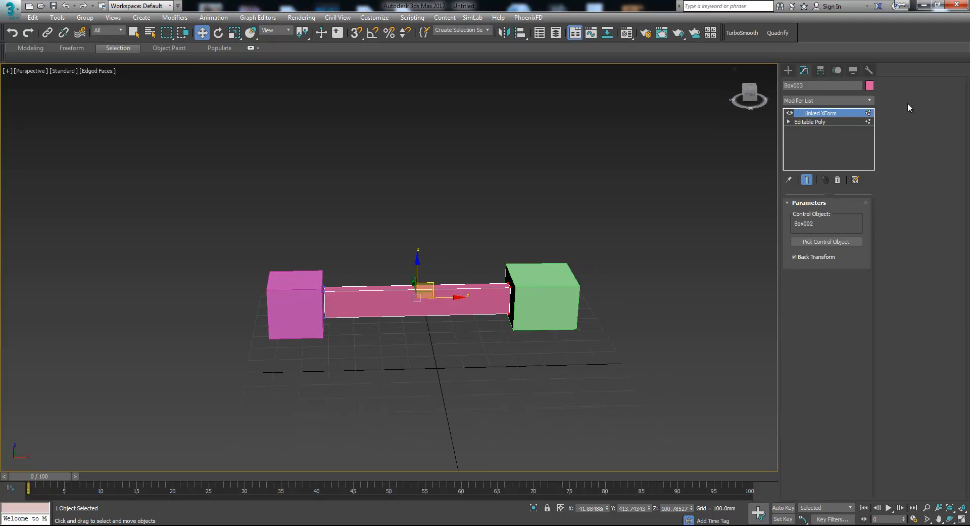
left_click(810, 122)
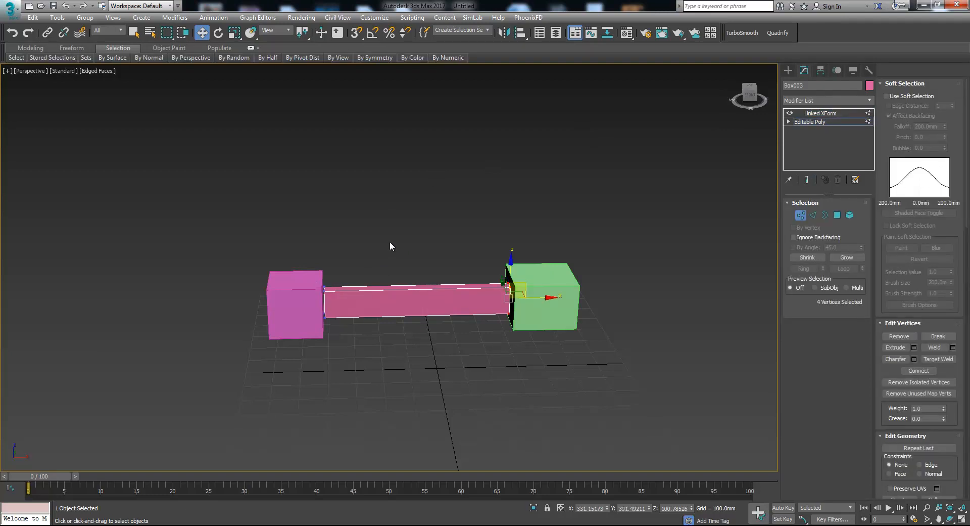
left_click_drag(296, 357, 295, 360)
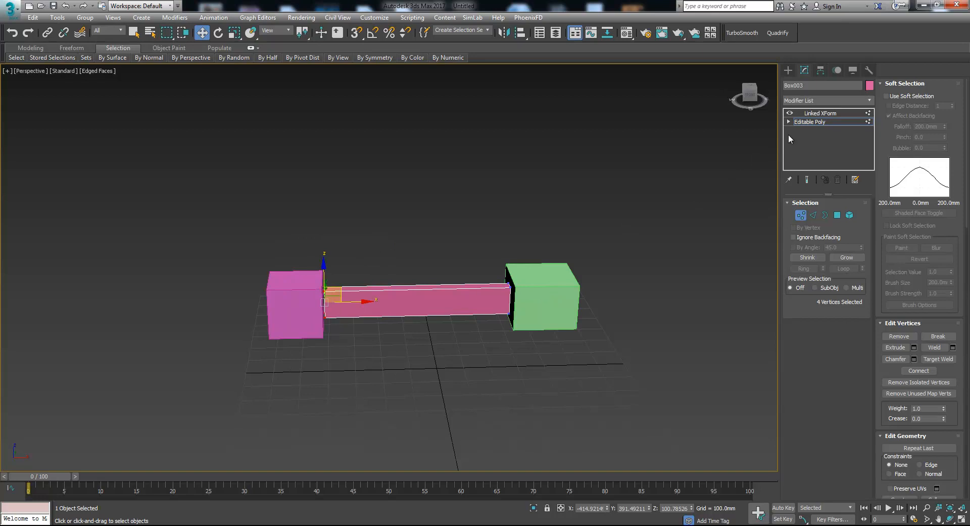
left_click(819, 114)
left_click(826, 241)
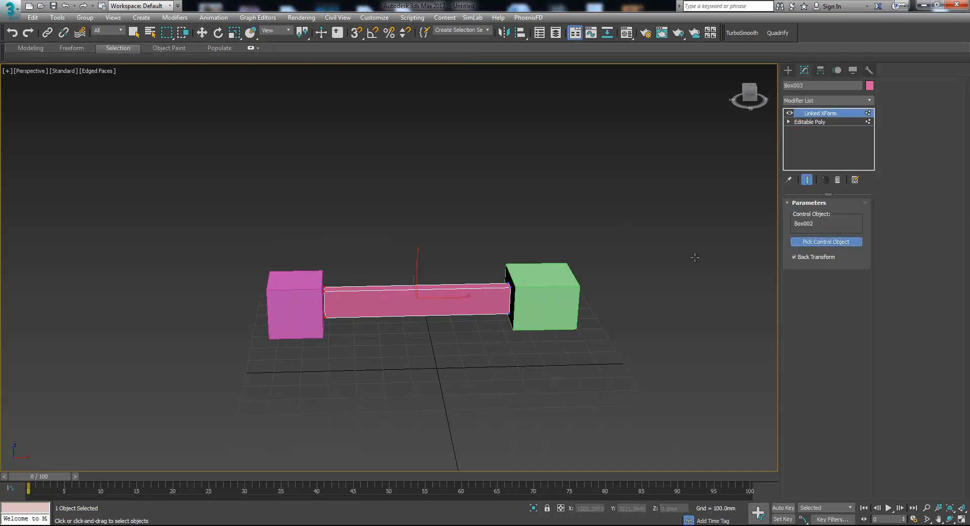
left_click(297, 300)
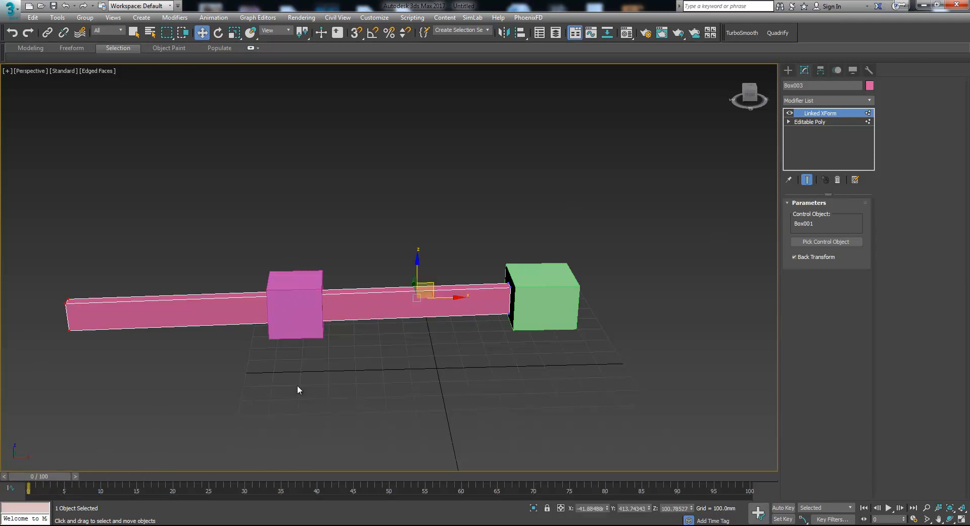
Try moving the pink box, then undo twice to restore the green box as control object.
right_click(301, 327)
left_click(305, 337)
left_click(295, 304)
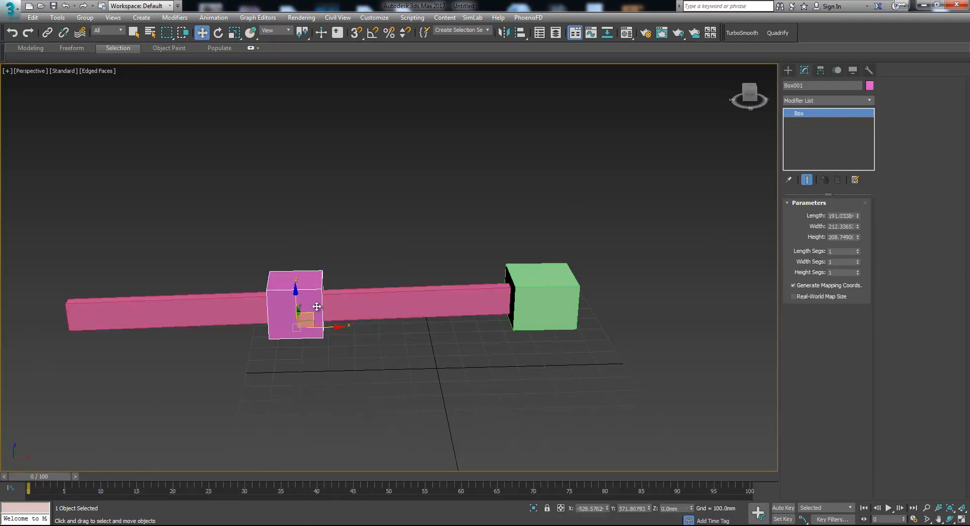
left_click_drag(294, 302, 447, 211)
right_click(447, 212)
key("ctrl+z")
key("ctrl+z")
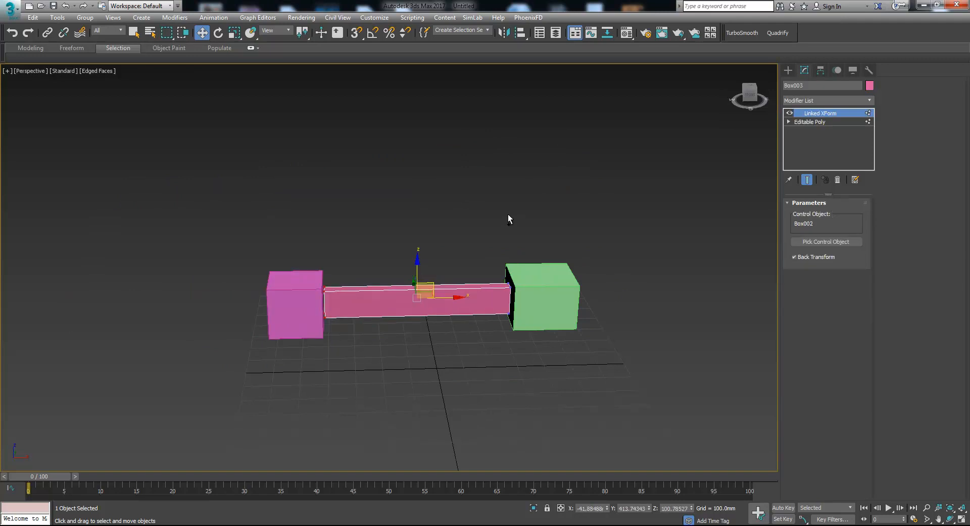
Try moving the green box, then reselect the connecting bar.
left_click(556, 299)
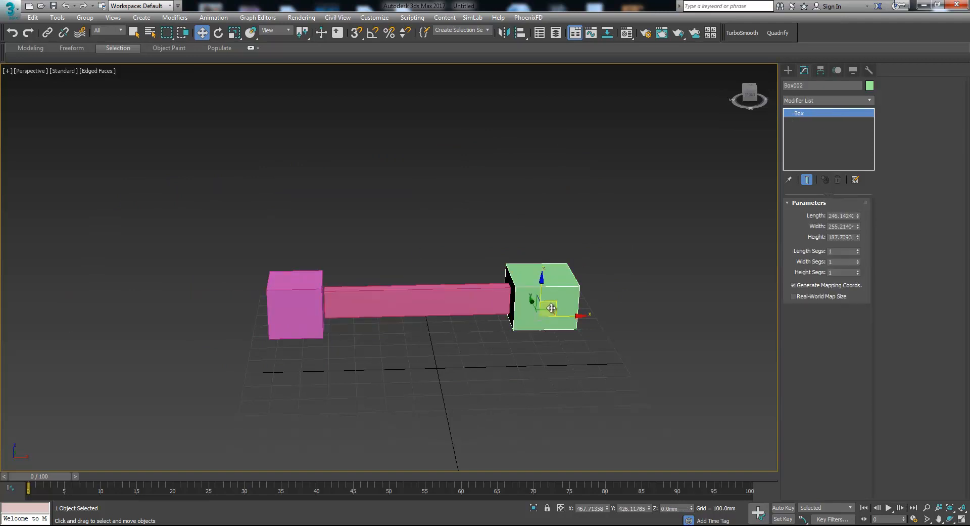
left_click_drag(557, 303, 623, 289)
left_click(435, 311)
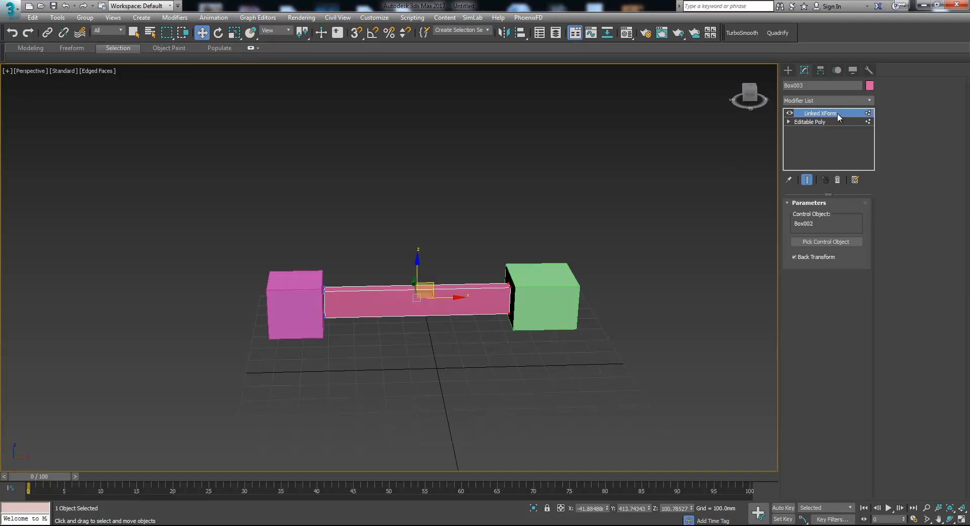
Add an Edit Poly modifier above the Linked XForm and select the bar's end vertices at the pink box.
left_click(870, 100)
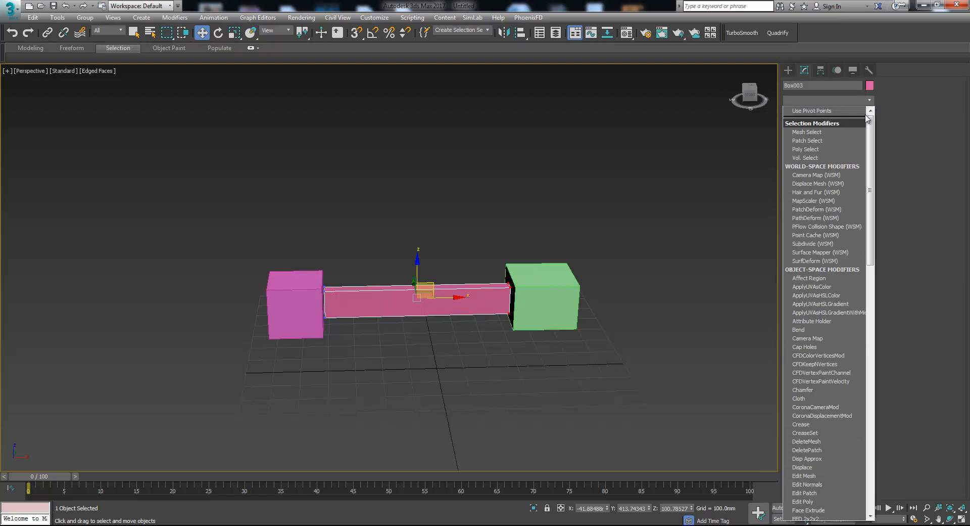
left_click(820, 502)
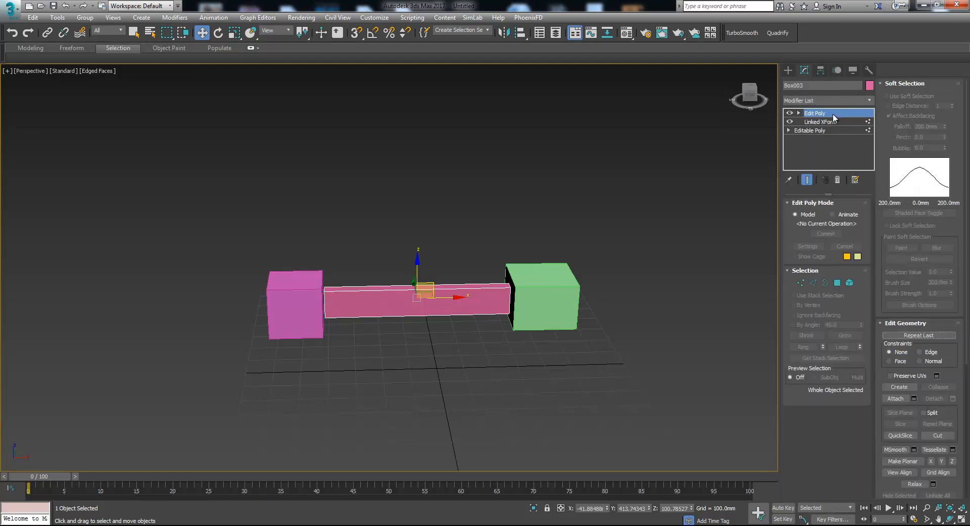
left_click(800, 282)
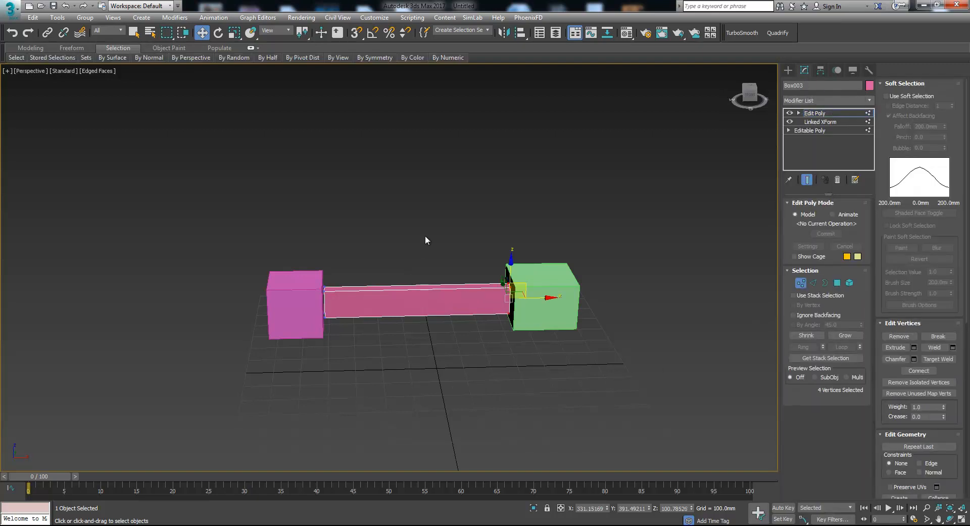
left_click_drag(326, 336, 324, 339)
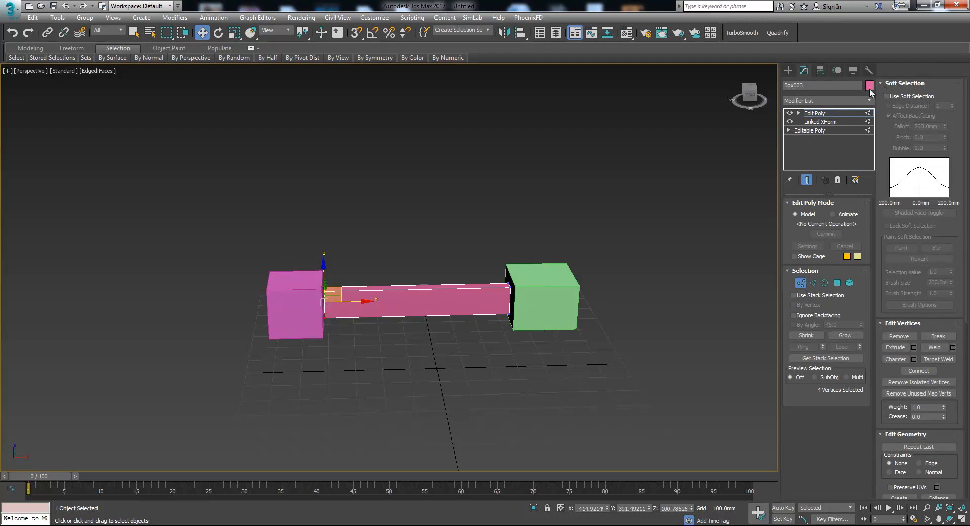
Add a second Linked XForm modifier on top and pick the pink box as its control object.
left_click(829, 100)
left_click_drag(870, 162, 870, 175)
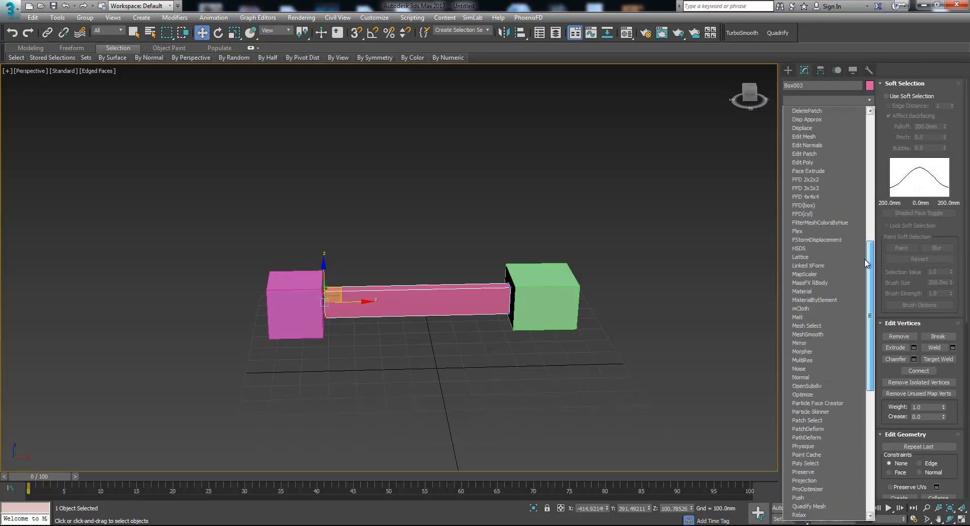
left_click(854, 265)
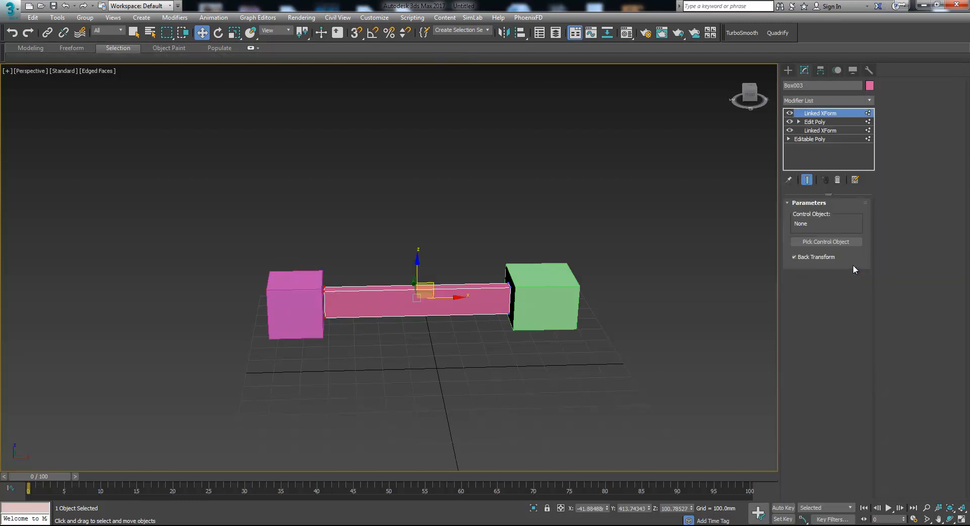
left_click(828, 240)
left_click(305, 286)
Try moving the pink box and then the green box, cancelling each move.
left_click(382, 358)
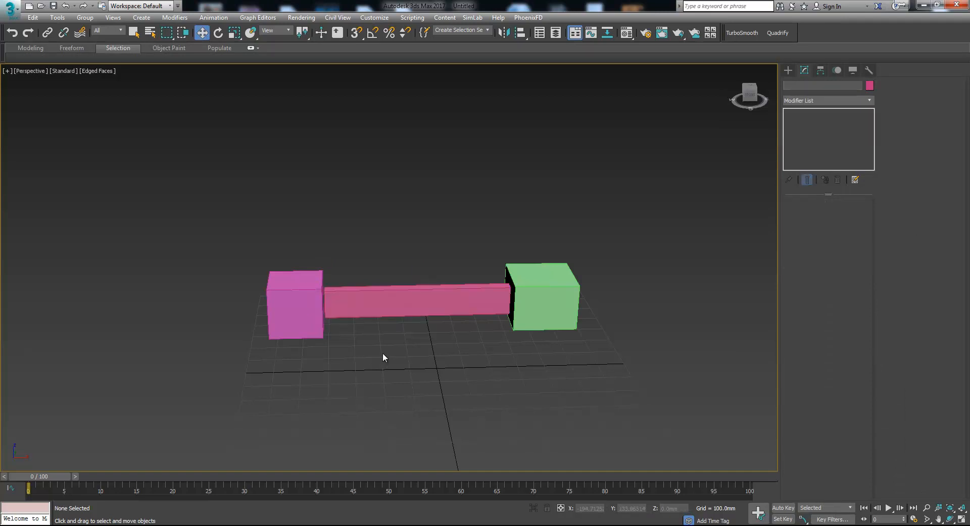
left_click(307, 317)
left_click_drag(310, 313, 232, 289)
right_click(233, 287)
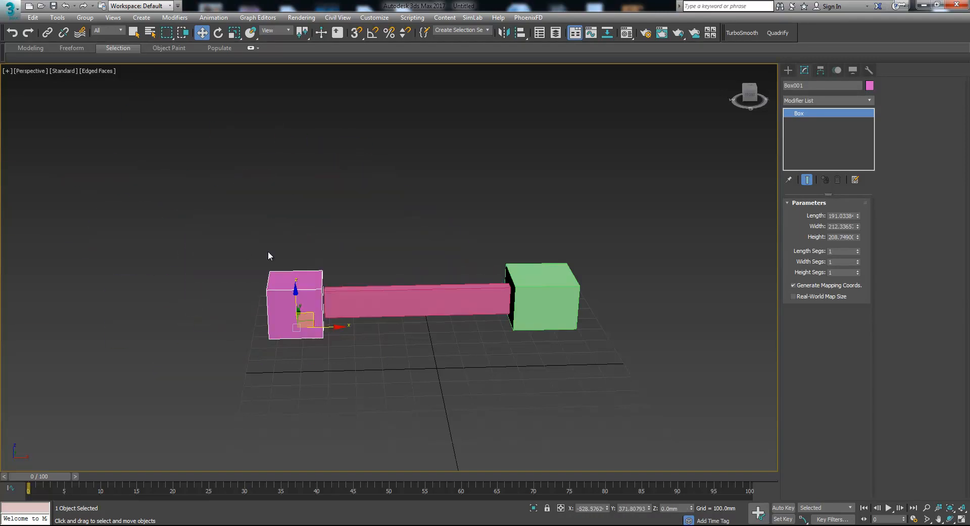
left_click(549, 303)
left_click_drag(559, 303, 474, 297)
right_click(474, 297)
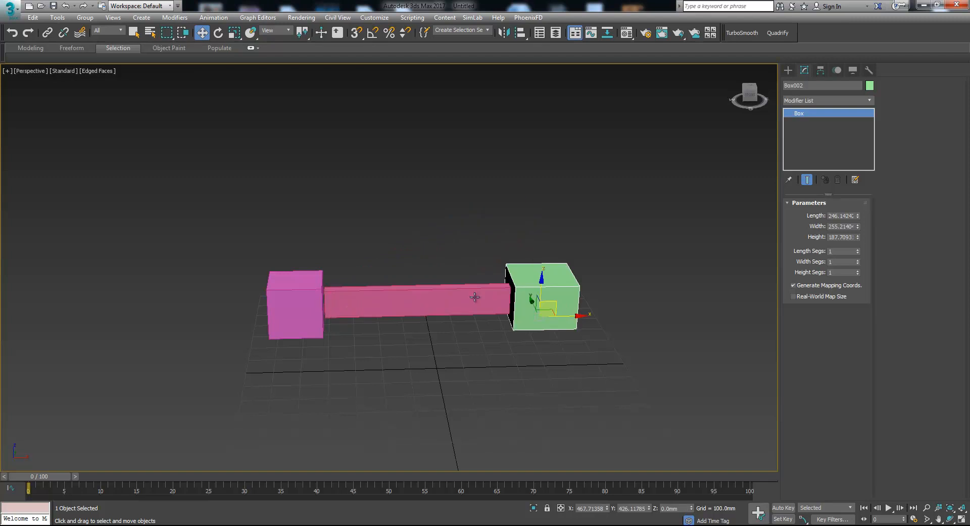
Orbit around the boxes and bar, then nudge the green box slightly.
left_click(399, 307)
middle_click_drag(445, 299, 471, 317, "alt")
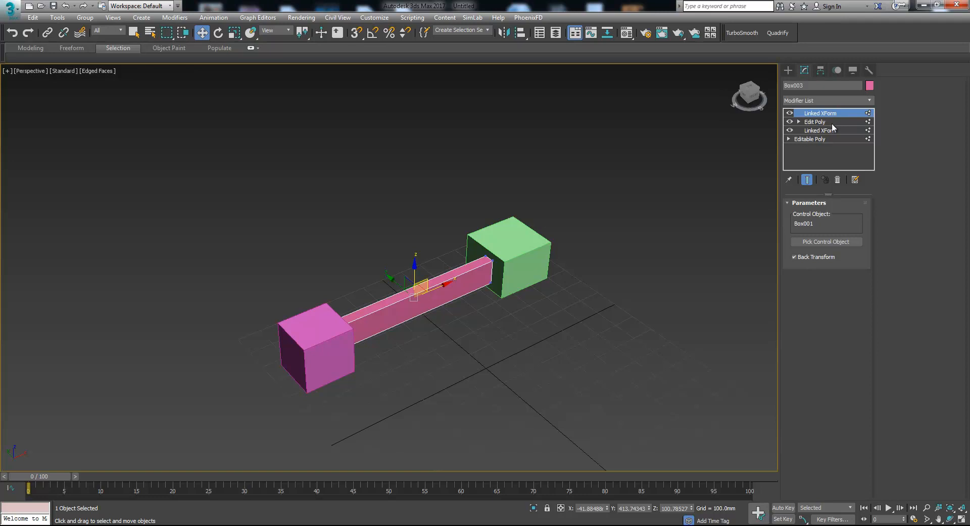
middle_click_drag(706, 244, 570, 268, "alt")
left_click(570, 268)
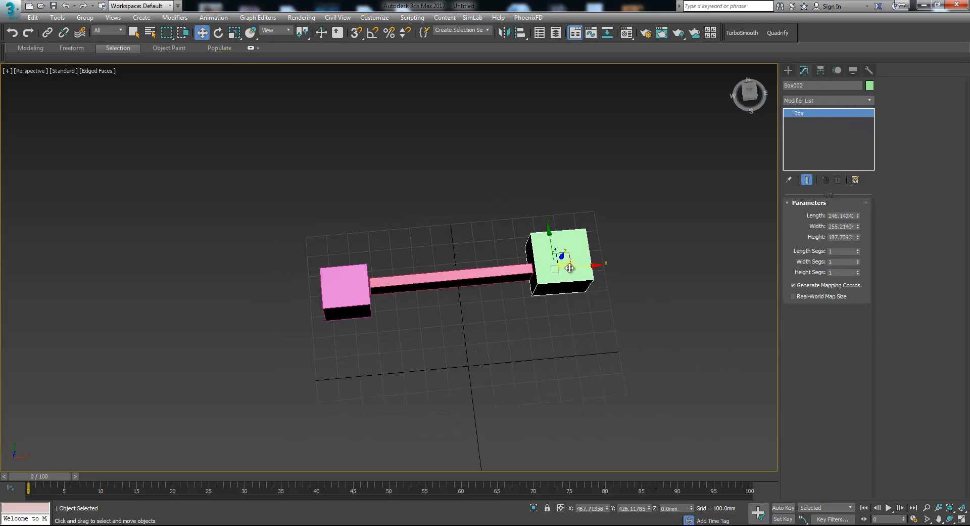
mouse_move(576, 253)
left_mouse_down()
mouse_move(715, 347)
mouse_move(542, 118)
mouse_move(410, 209)
mouse_move(557, 122)
mouse_move(567, 251)
left_mouse_up()
scroll(584, 221, "down", 2)
Try moving and rotating the pink box, cancelling the move and undoing the rotation.
left_click(414, 268)
left_click_drag(439, 251, 335, 226)
right_click(336, 226)
middle_click_drag(503, 259, 470, 214, "alt")
key("e")
left_click_drag(439, 250, 569, 350)
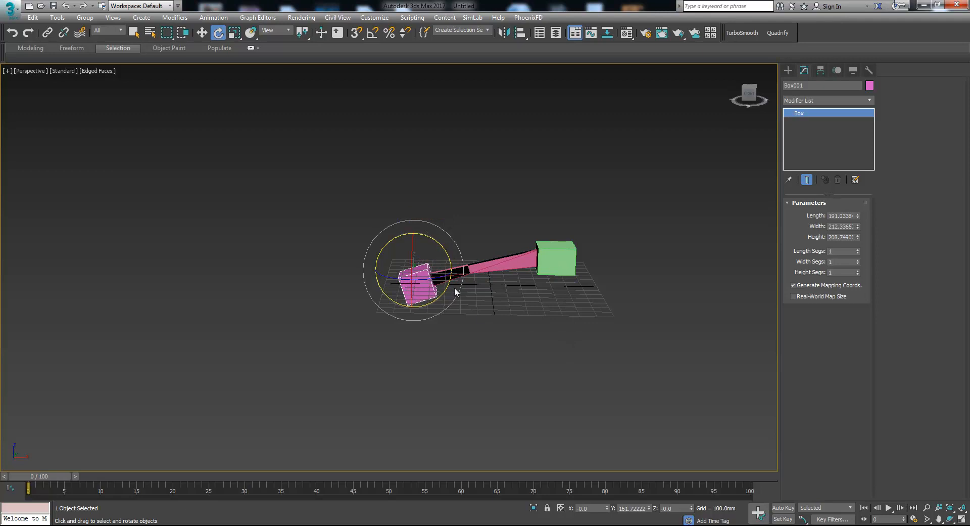
scroll(455, 286, "up", 3)
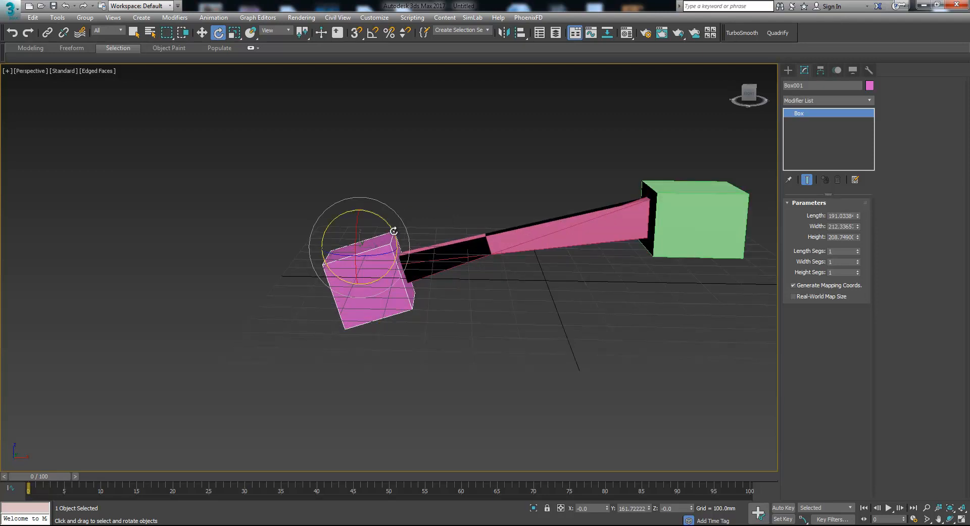
key("ctrl+z")
mouse_move(499, 222)
middle_mouse_down("alt")
mouse_move(498, 258)
mouse_move(507, 215)
middle_mouse_up("alt")
key("w")
left_click_drag(363, 230, 241, 208)
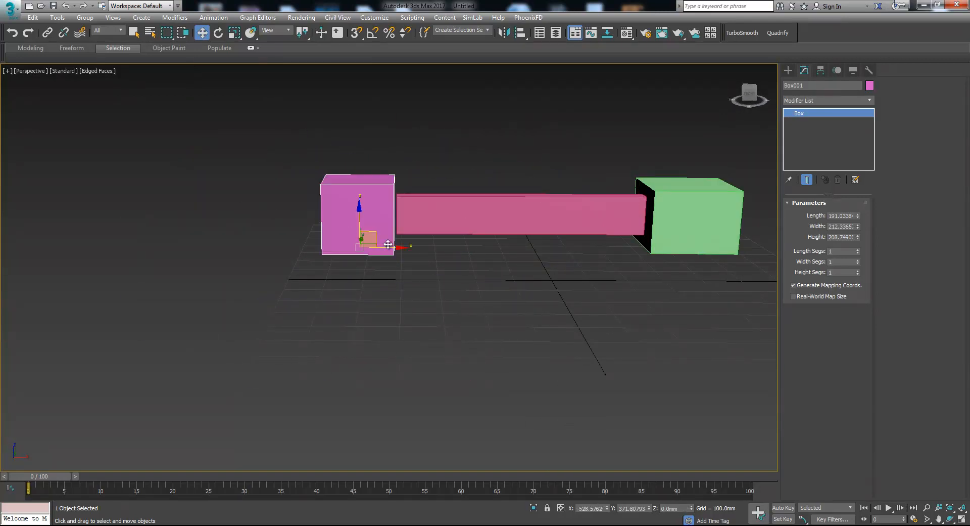
middle_click_drag(529, 270, 461, 292, "alt")
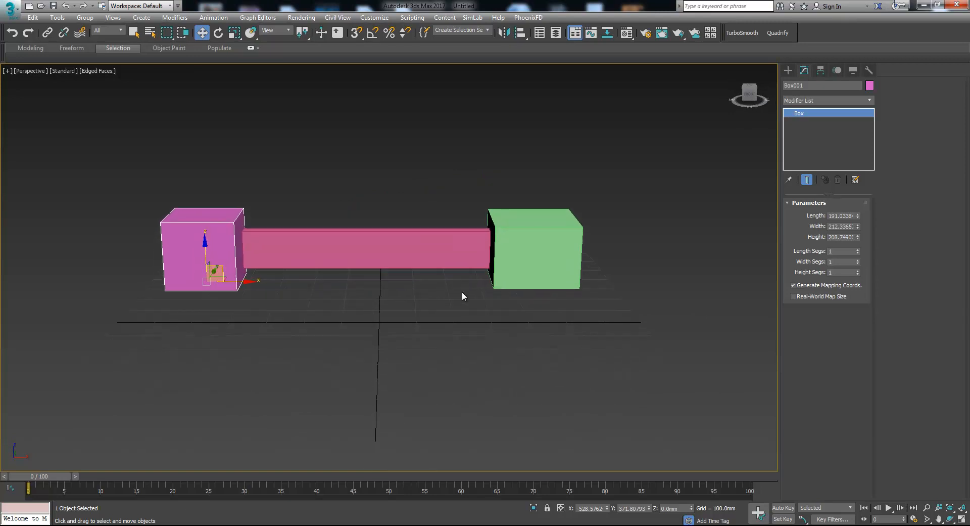